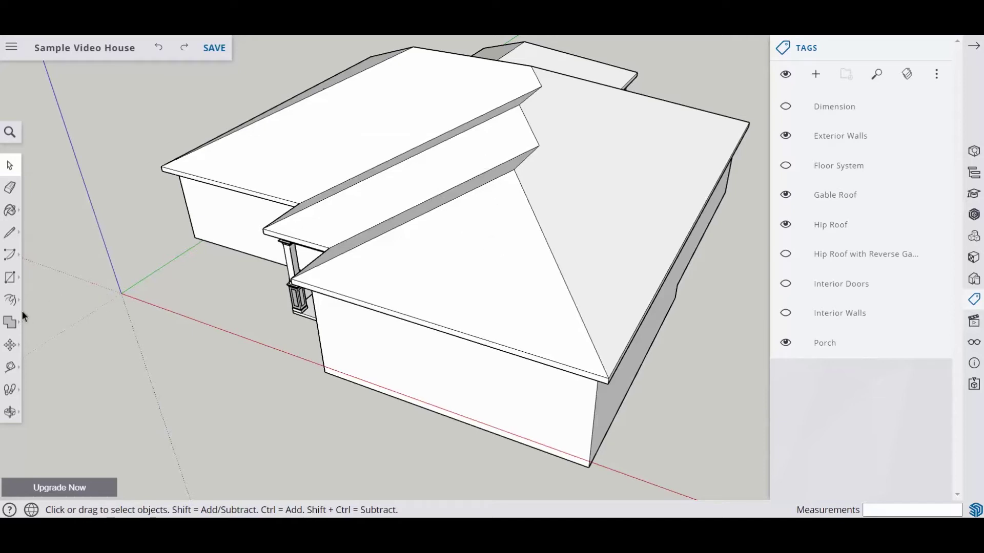
# Create a construction guide with the Tape Measure along the ridge line of the front roof section, extending over the front hip face
pyautogui.click(9, 367)
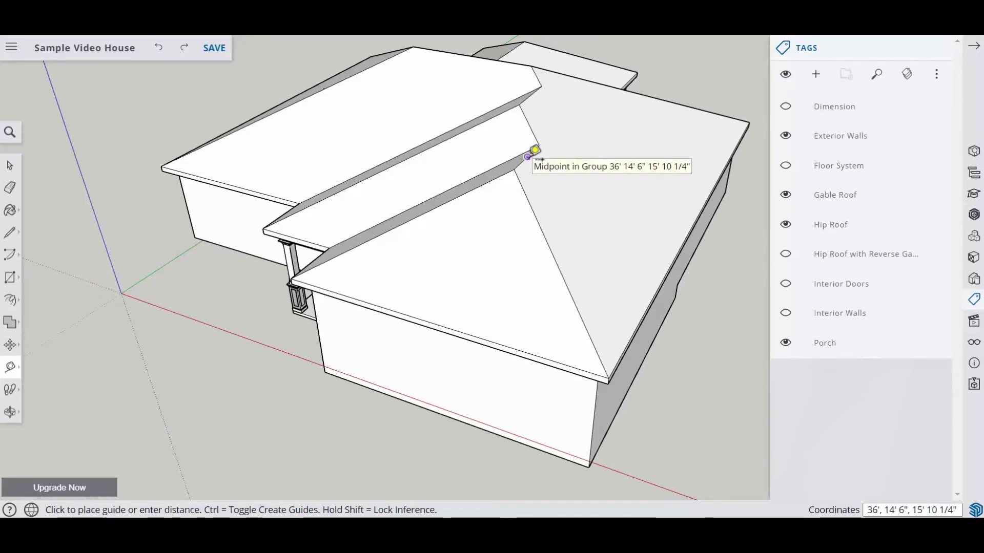
pyautogui.click(533, 150)
pyautogui.click(521, 163)
pyautogui.click(508, 181)
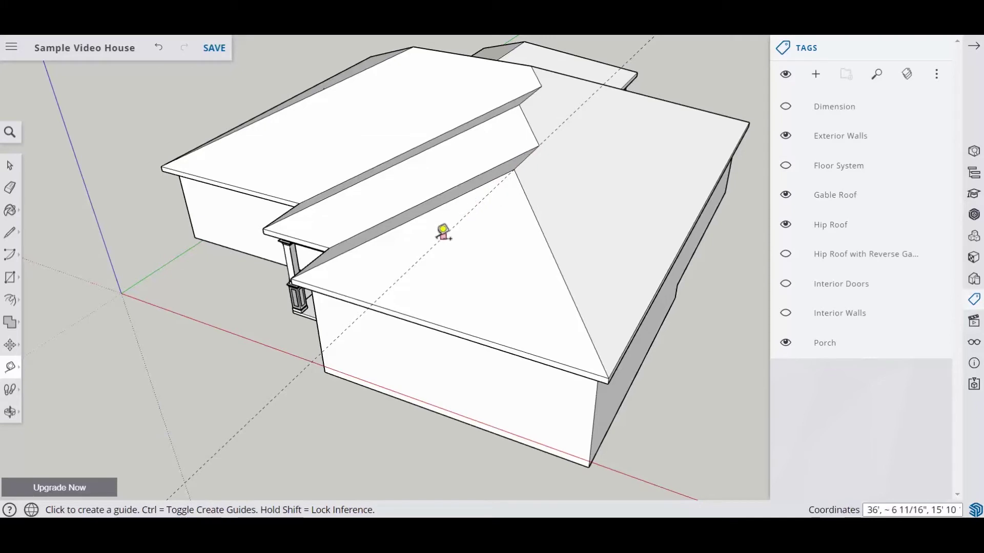
# Create a second guide parallel to the front eave that crosses the ridge guide over the front hip face
pyautogui.click(432, 247)
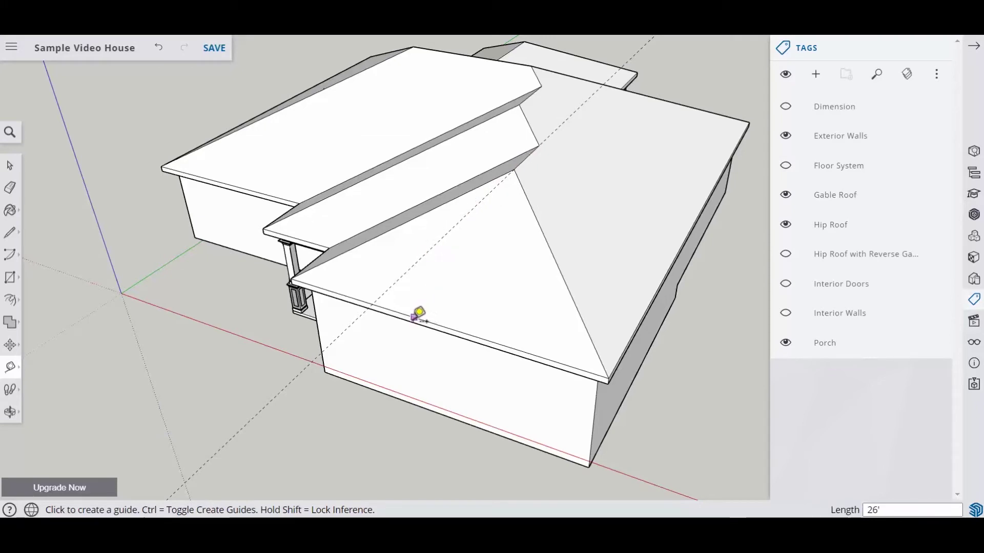
pyautogui.click(437, 323)
pyautogui.click(436, 323)
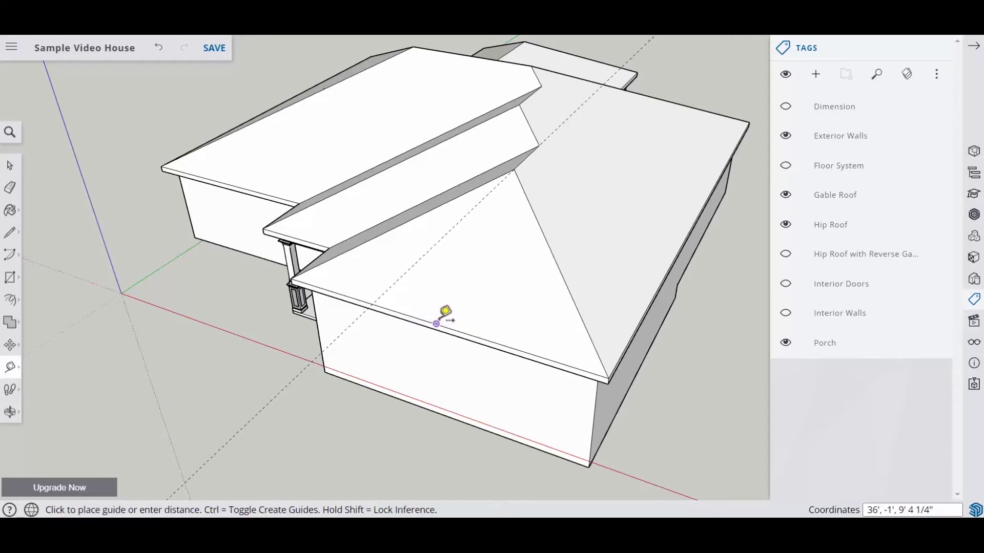
pyautogui.click(440, 241)
pyautogui.click(440, 232)
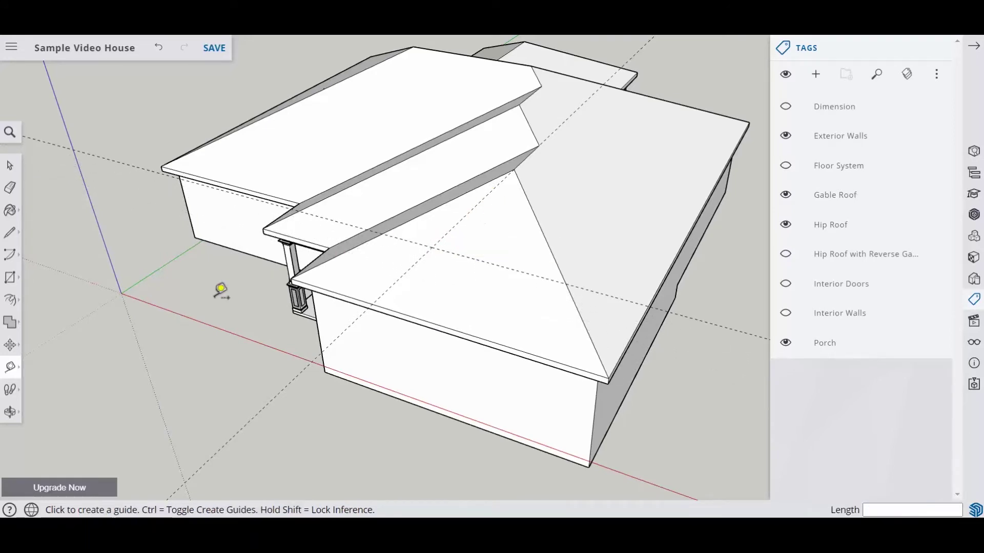
# In the roof group, move the front hip's peak 13' forward along the ridge guide to the guide intersection, then close the group
pyautogui.click(10, 165)
pyautogui.click(413, 117)
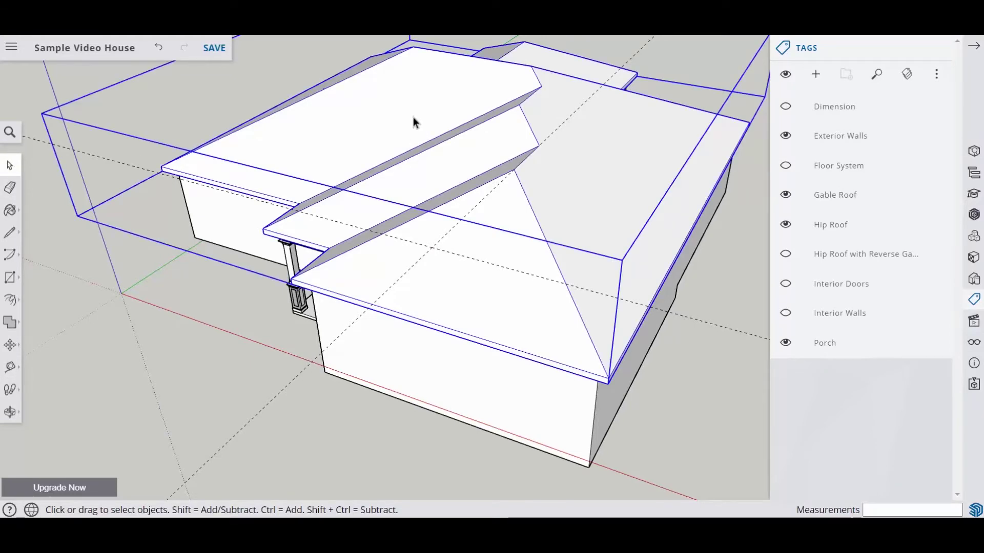
pyautogui.rightClick(413, 117)
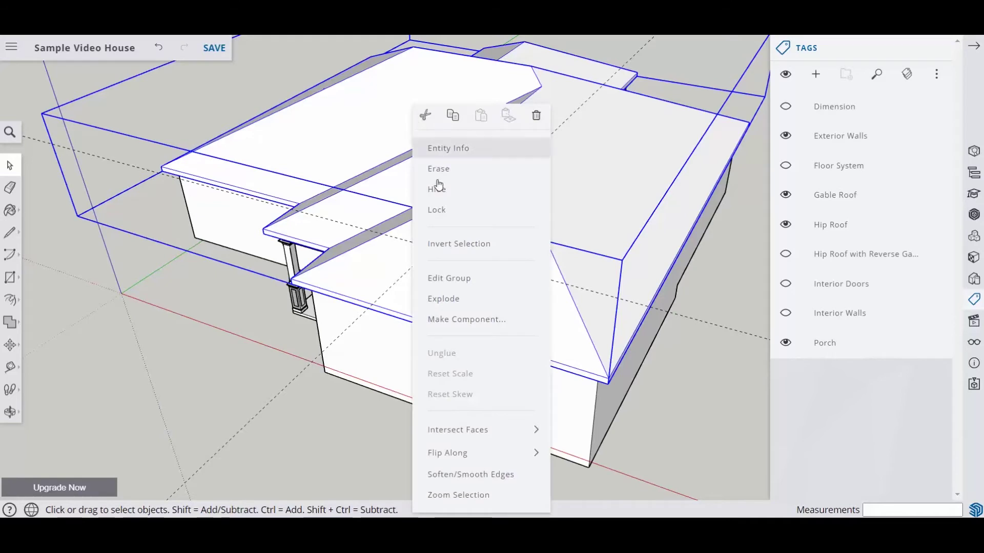
pyautogui.click(497, 281)
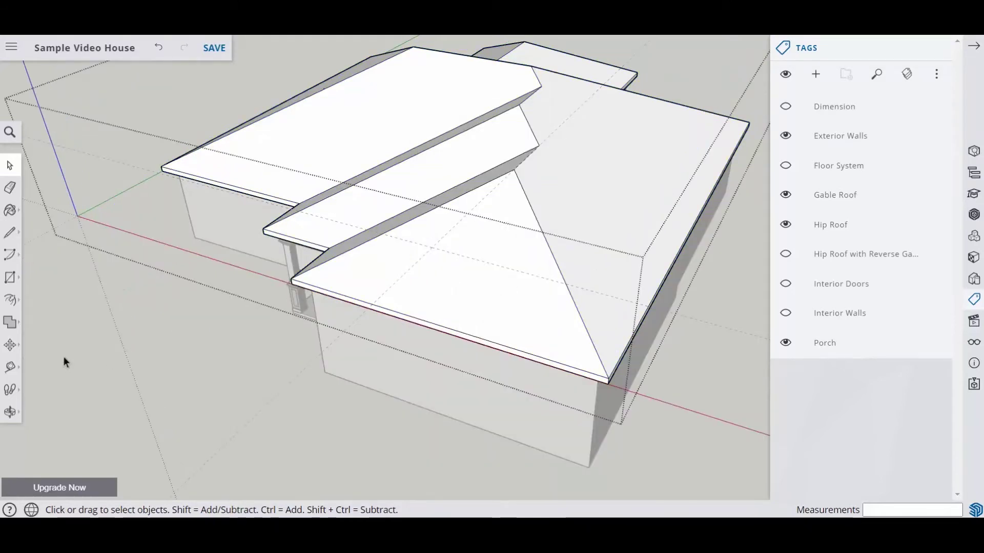
pyautogui.click(18, 350)
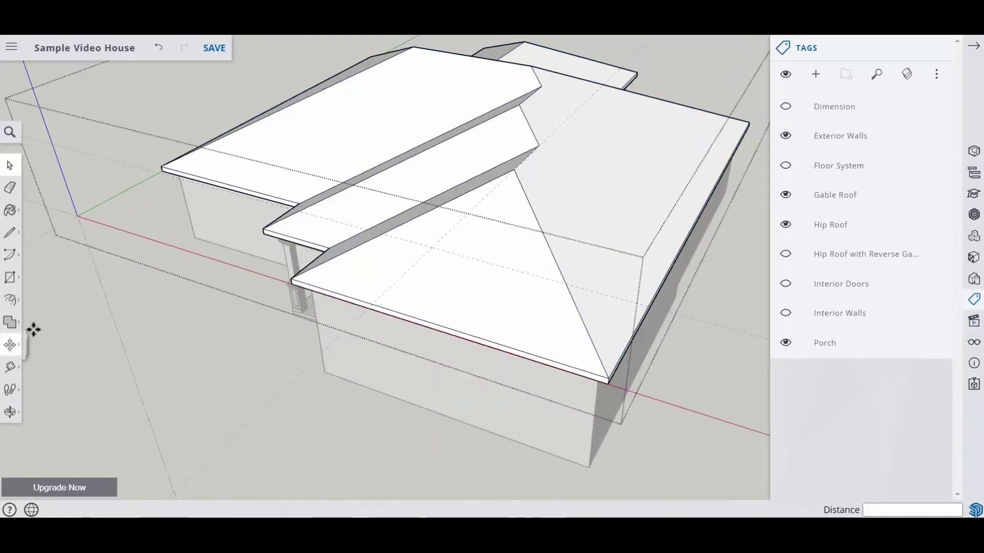
pyautogui.click(516, 171)
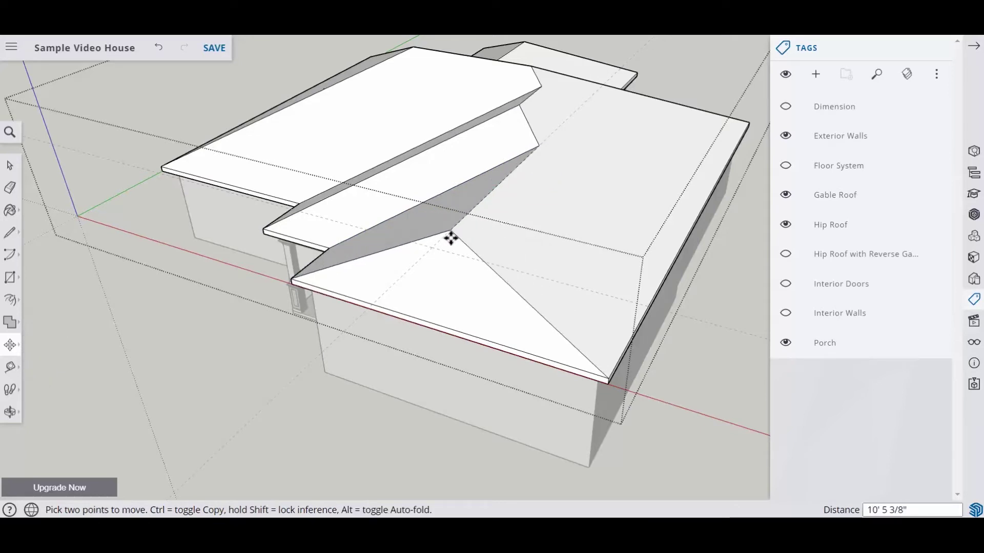
pyautogui.click(434, 248)
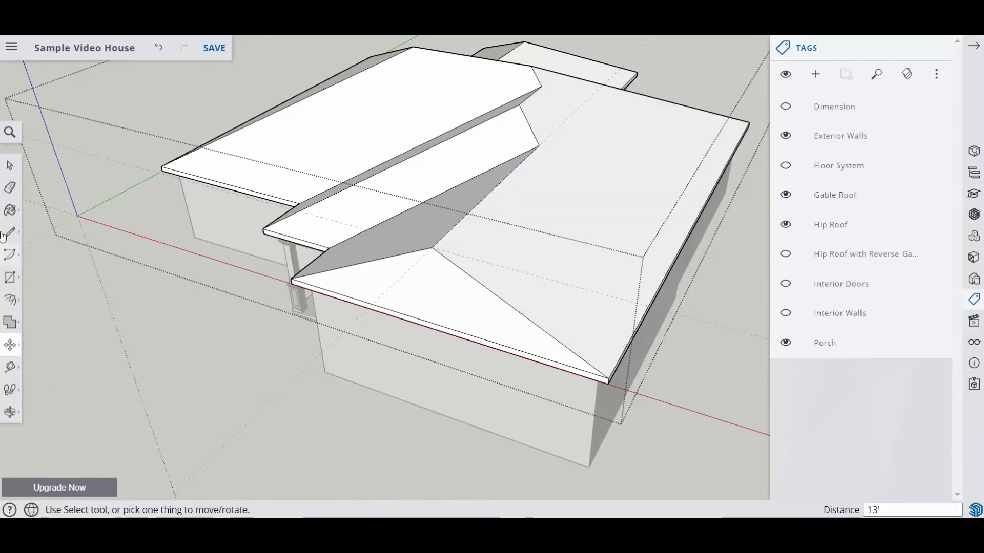
pyautogui.click(10, 165)
pyautogui.click(180, 323)
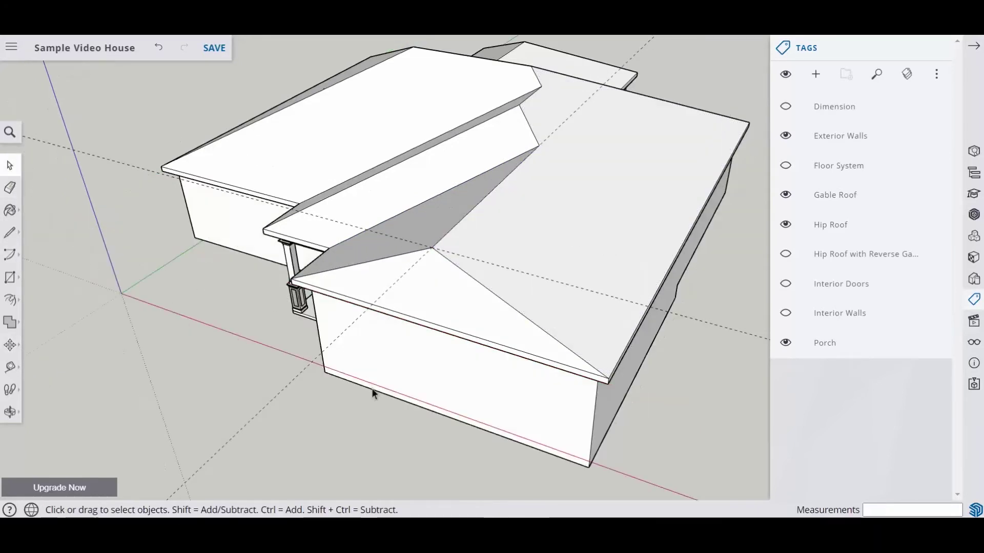
# Erase the two construction guides crossing at the front hip's peak
pyautogui.moveTo(364, 406); pyautogui.dragTo(481, 340, button='middle')
pyautogui.moveTo(505, 209); pyautogui.dragTo(421, 307, button='middle')
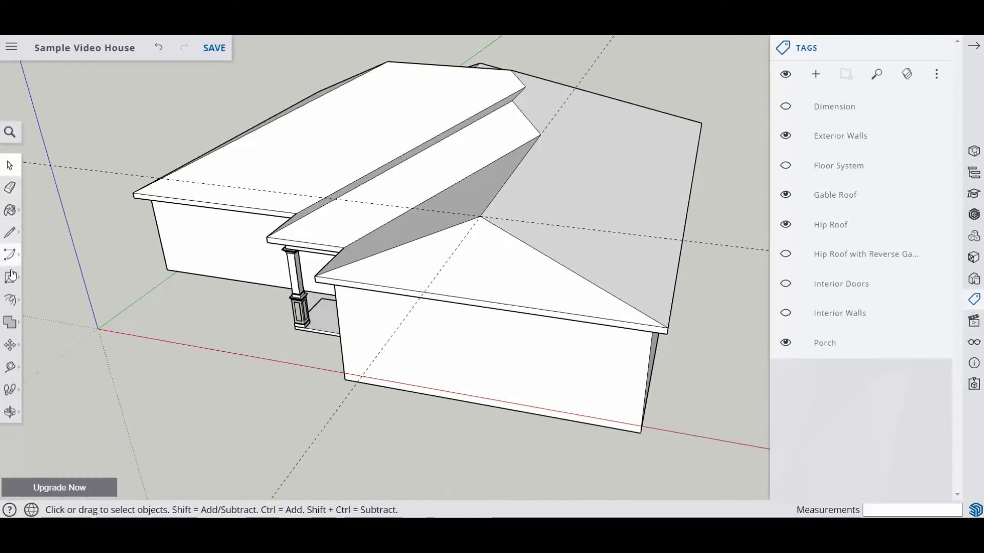
pyautogui.click(10, 187)
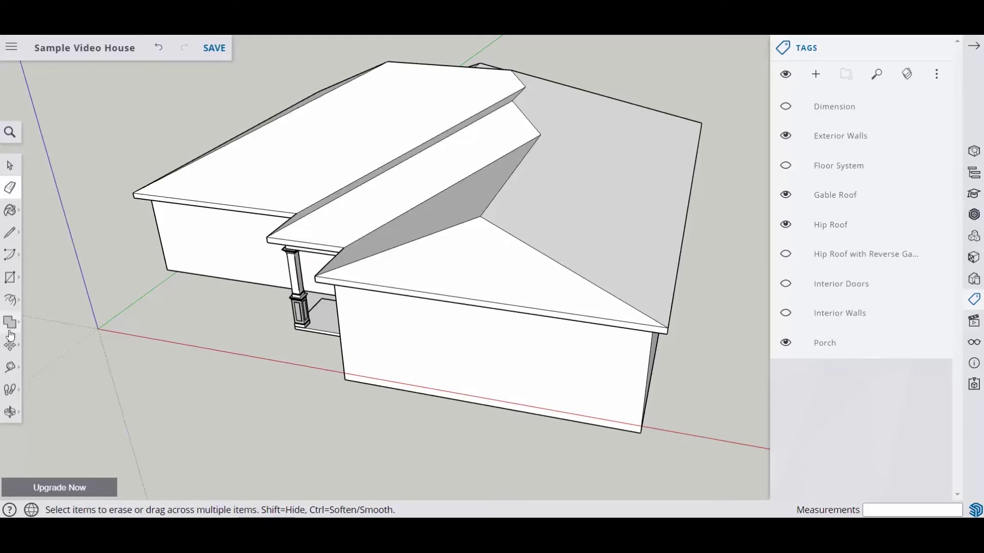
# Create a guide along the ridge line of the middle roof section above the porch and a crossing guide parallel to its eave
pyautogui.click(10, 367)
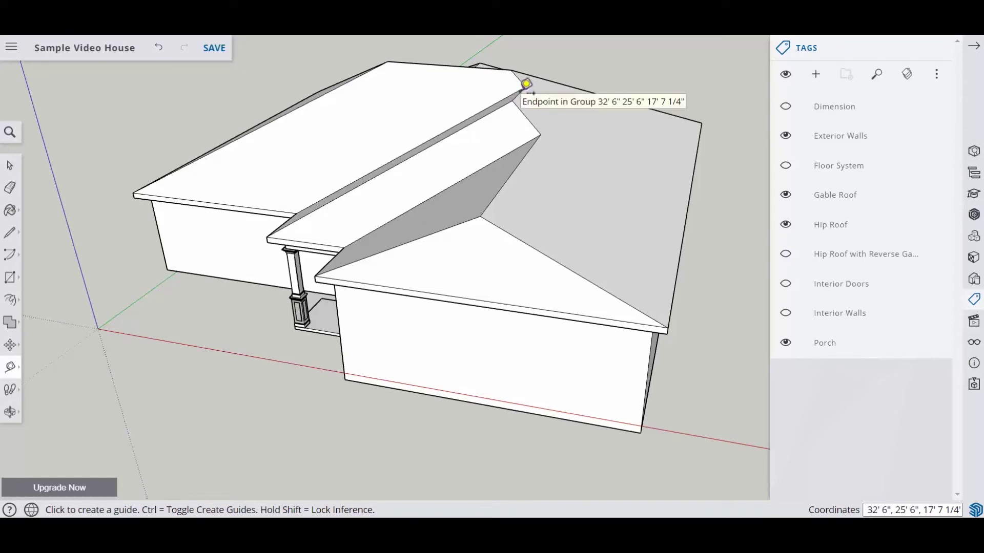
pyautogui.click(525, 88)
pyautogui.click(512, 100)
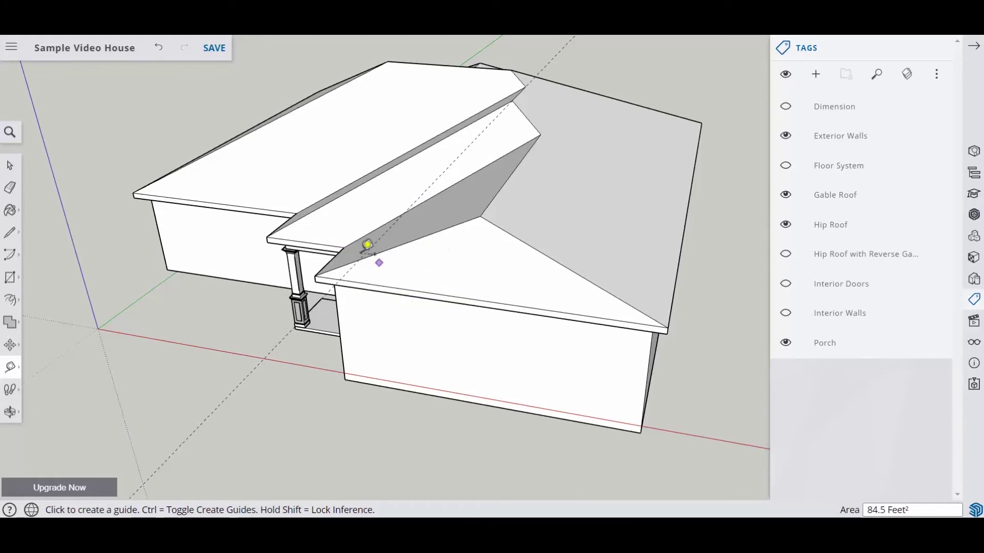
pyautogui.click(297, 240)
pyautogui.click(329, 236)
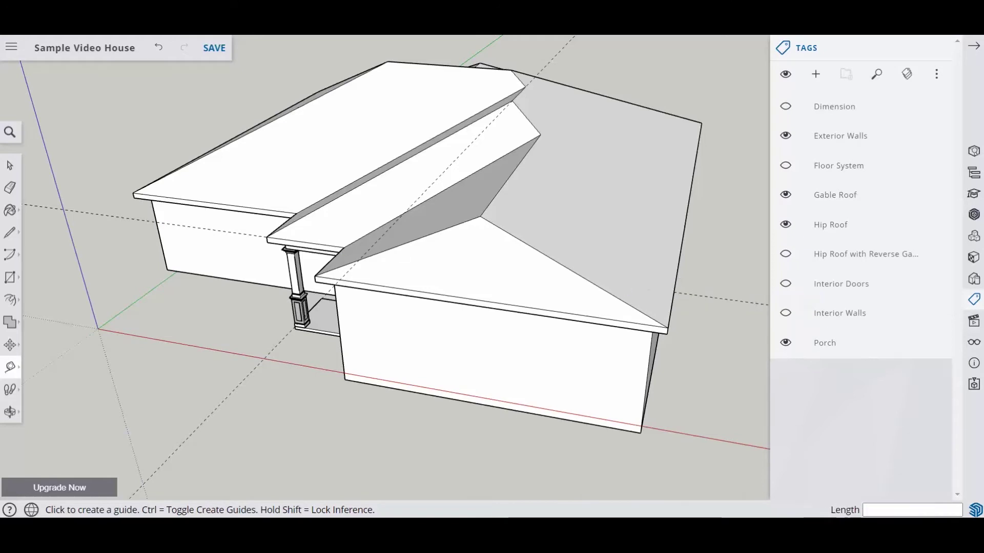
# Open the roof group for editing and copy the front section's outer hip edge 5' back along the side eave
pyautogui.click(10, 165)
pyautogui.click(301, 157)
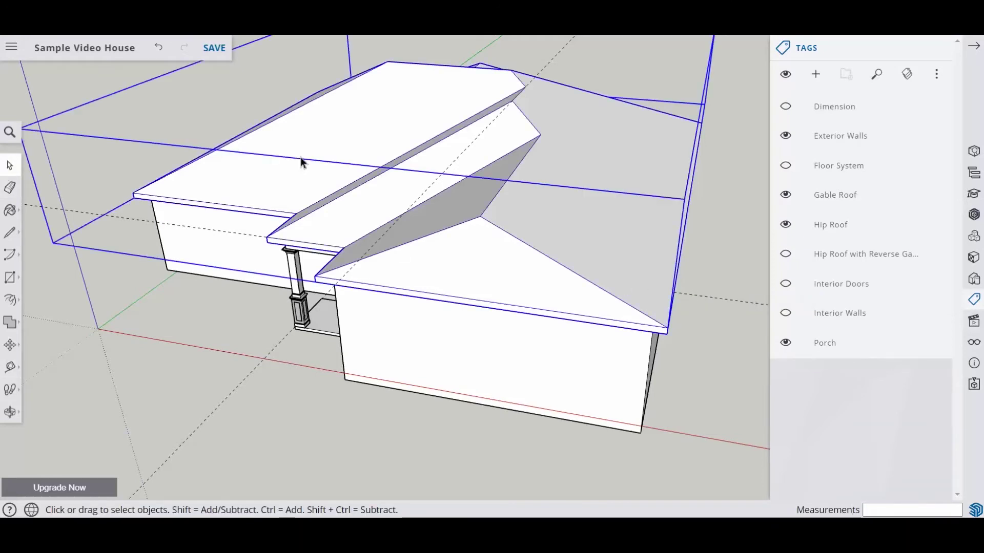
pyautogui.rightClick(300, 157)
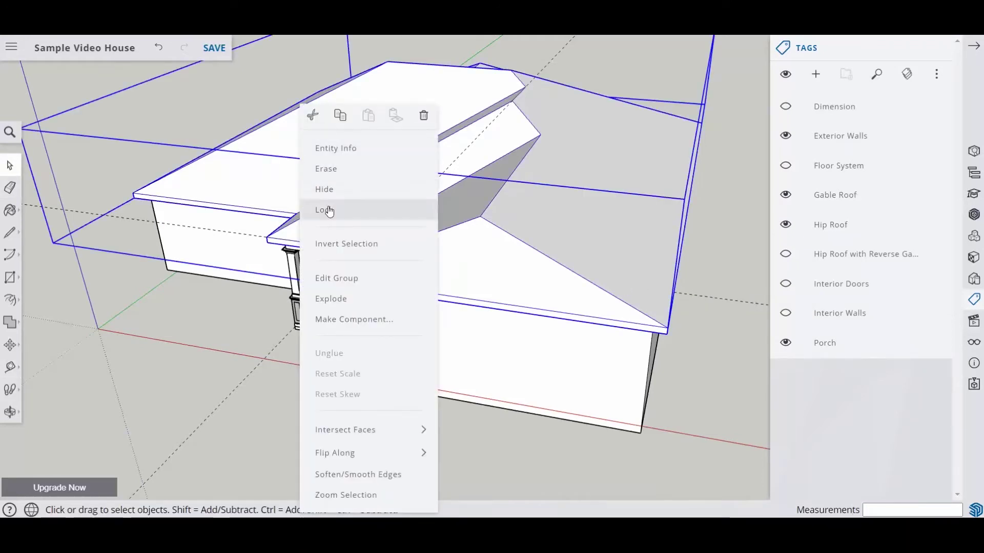
pyautogui.click(333, 279)
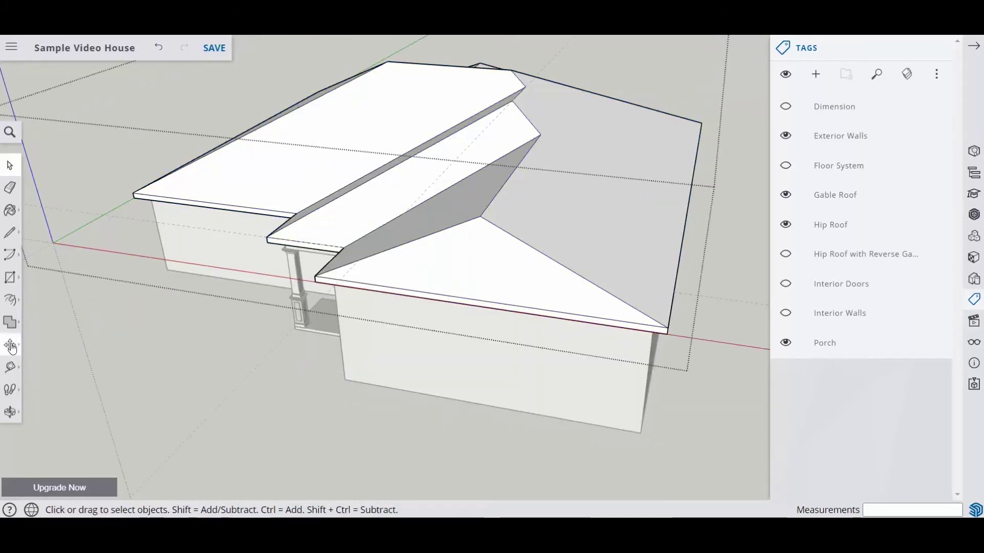
pyautogui.press('m')
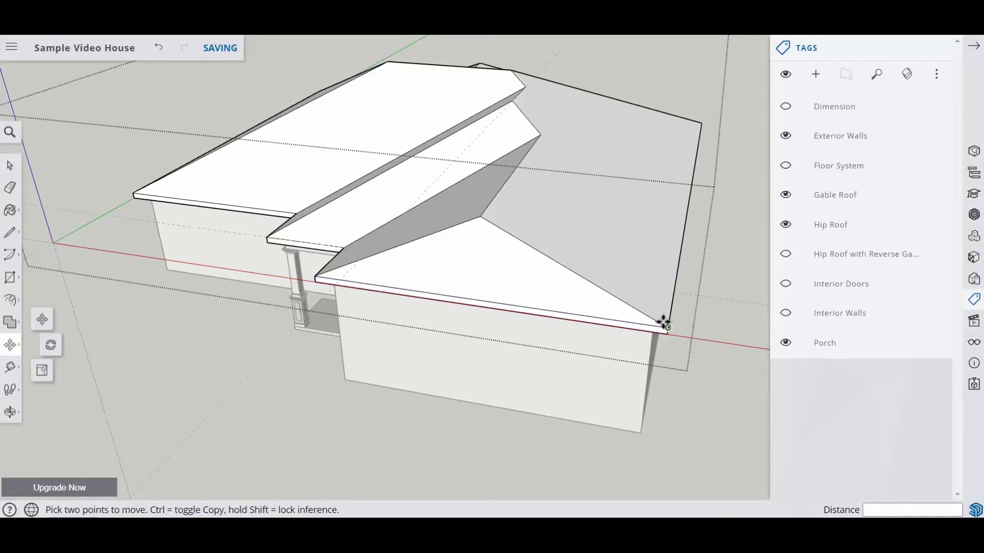
pyautogui.click(10, 165)
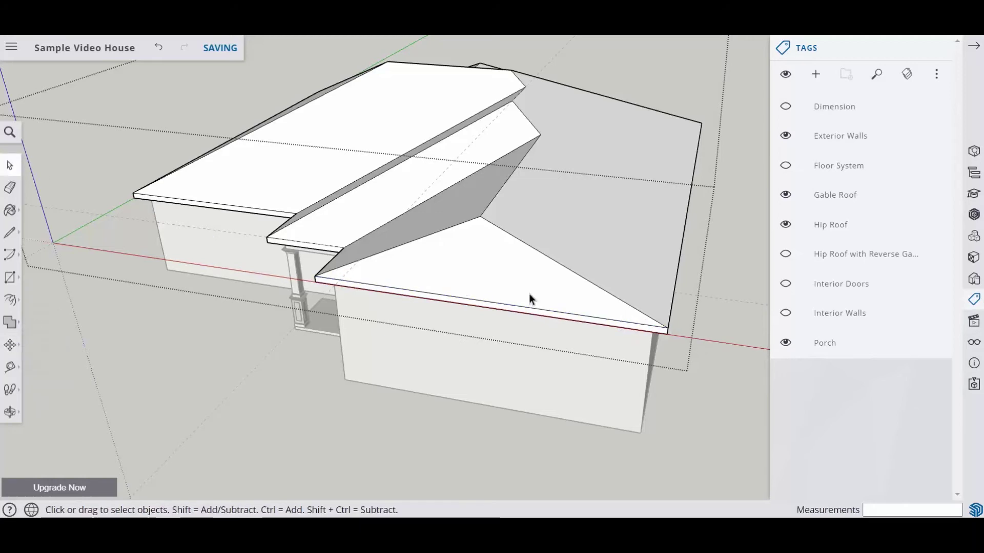
pyautogui.click(564, 266)
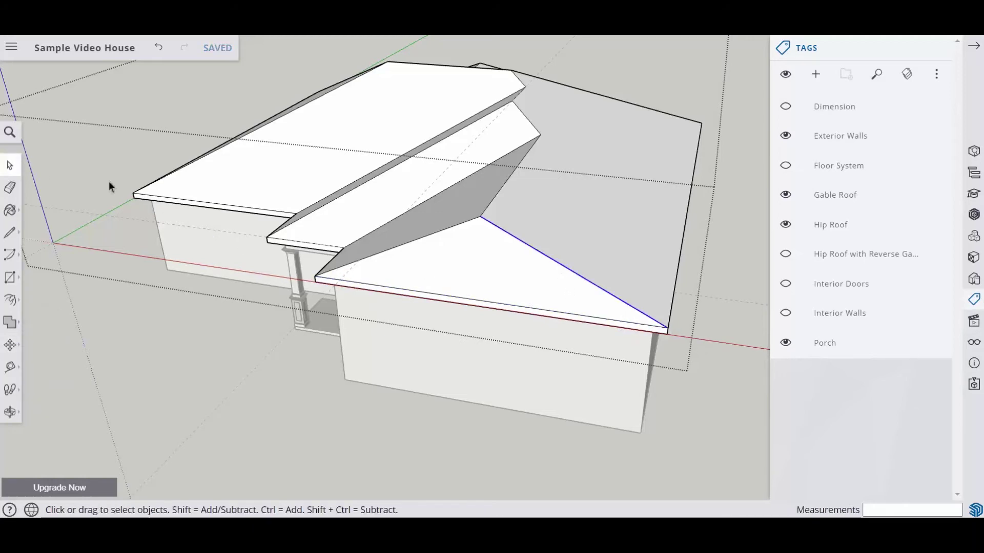
pyautogui.click(10, 344)
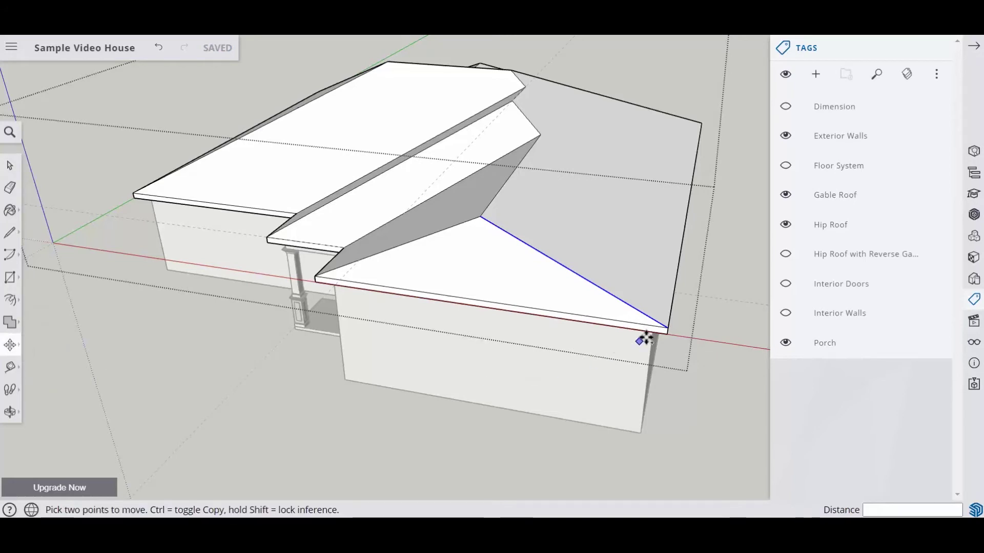
pyautogui.press('ctrl')
pyautogui.click(668, 327)
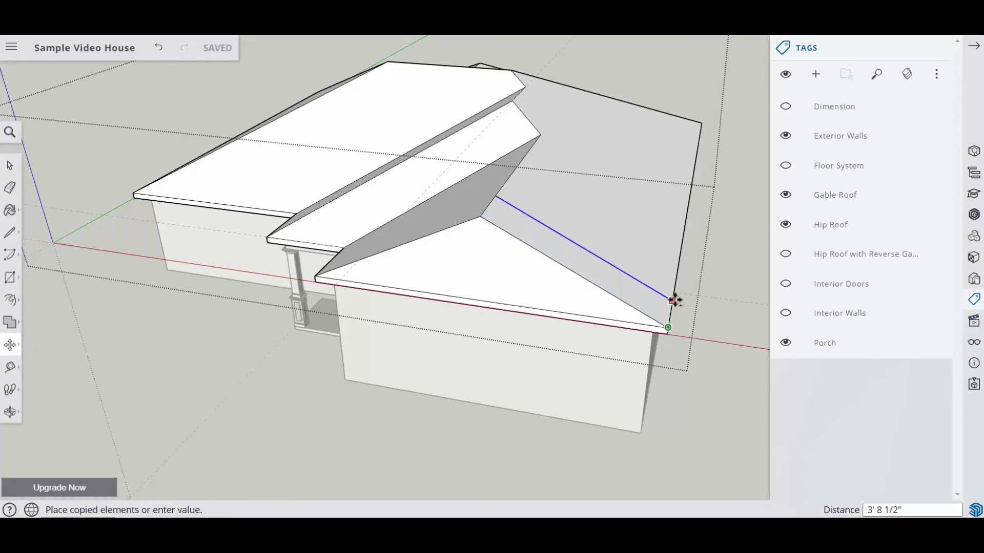
pyautogui.click(674, 291)
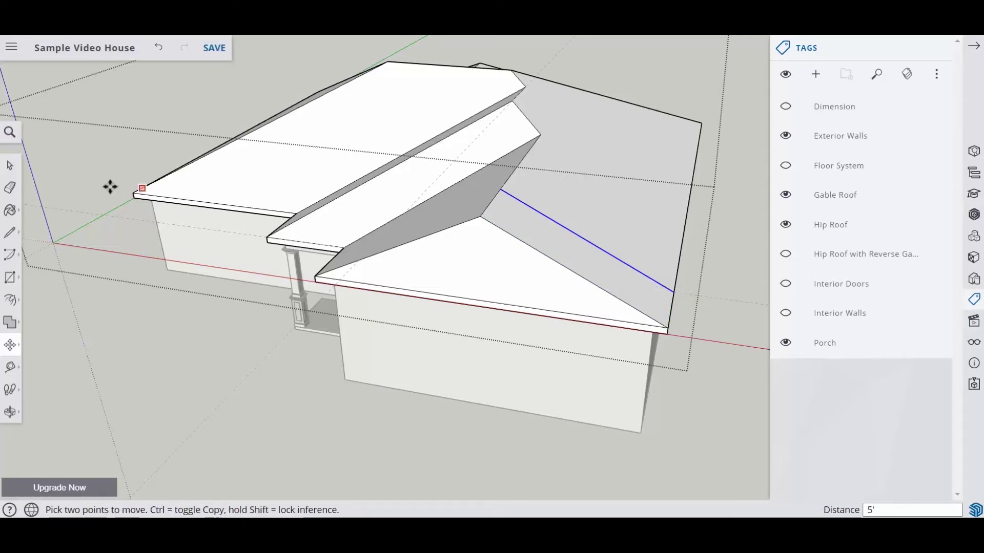
# Create a guide line along the copied hip edge so that it extends across the middle roof section
pyautogui.click(17, 238)
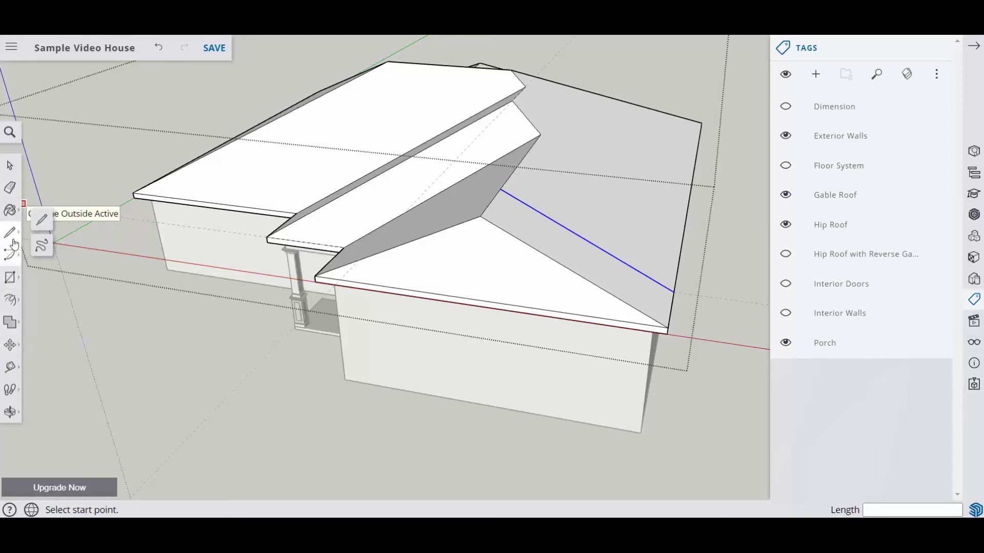
pyautogui.click(9, 366)
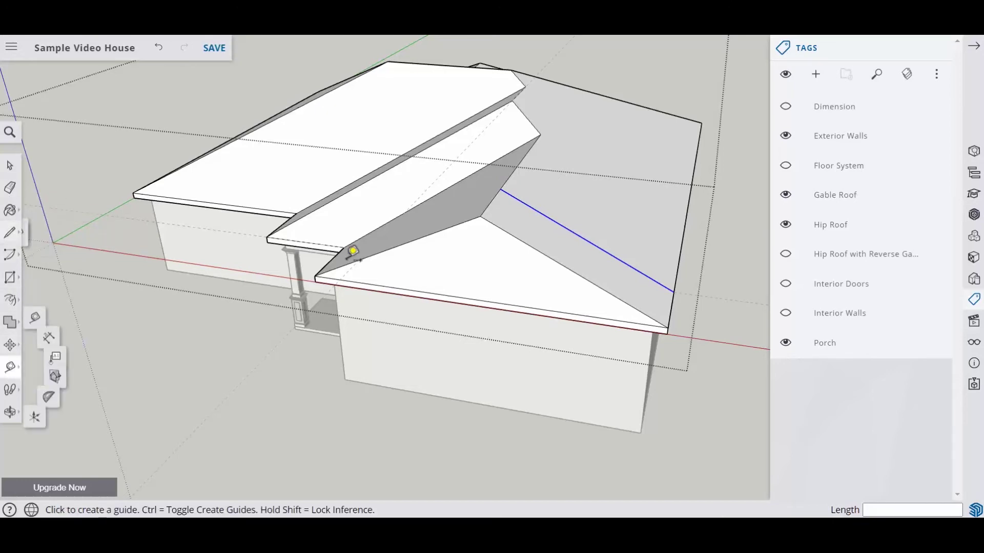
pyautogui.click(569, 230)
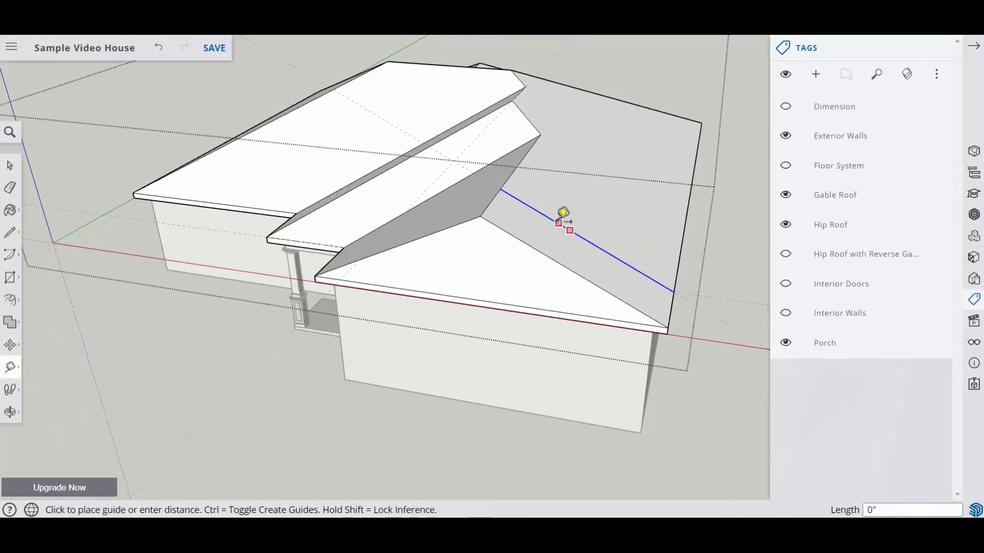
pyautogui.click(549, 205)
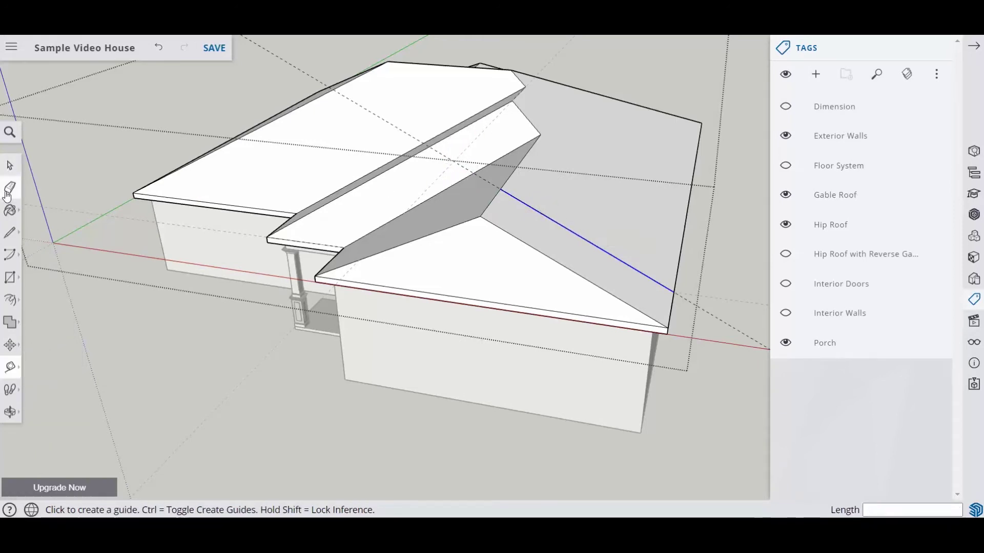
pyautogui.click(11, 347)
pyautogui.click(514, 102)
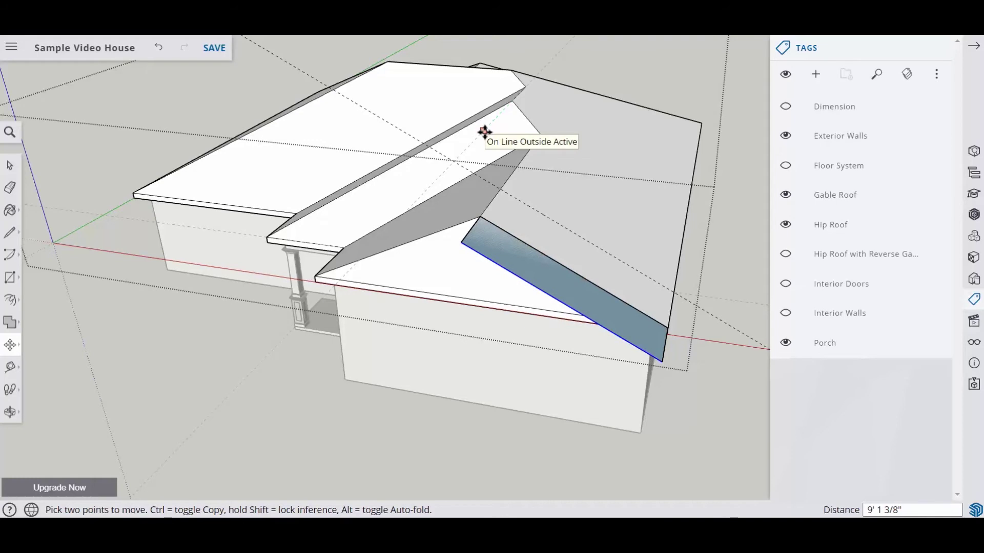
pyautogui.press('Escape')
# Open the roof group for editing and move the middle section's ridge endpoint down along the ridge to the crossing of the guides
pyautogui.click(10, 165)
pyautogui.rightClick(235, 186)
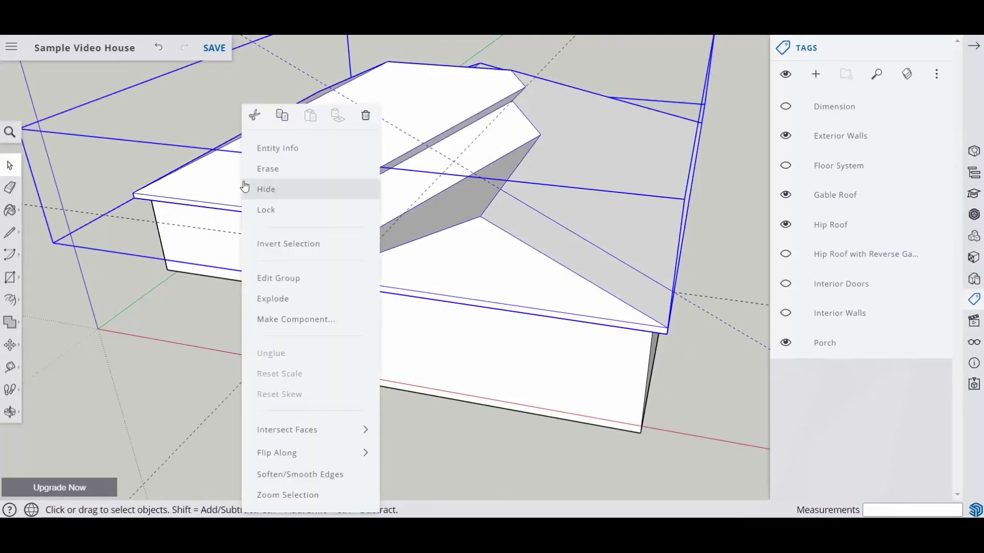
pyautogui.click(282, 277)
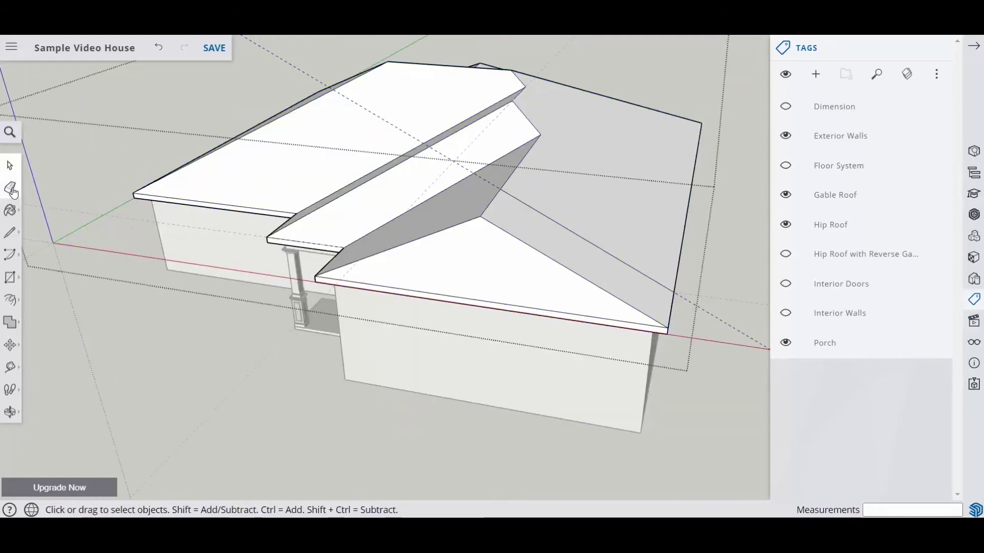
pyautogui.click(9, 344)
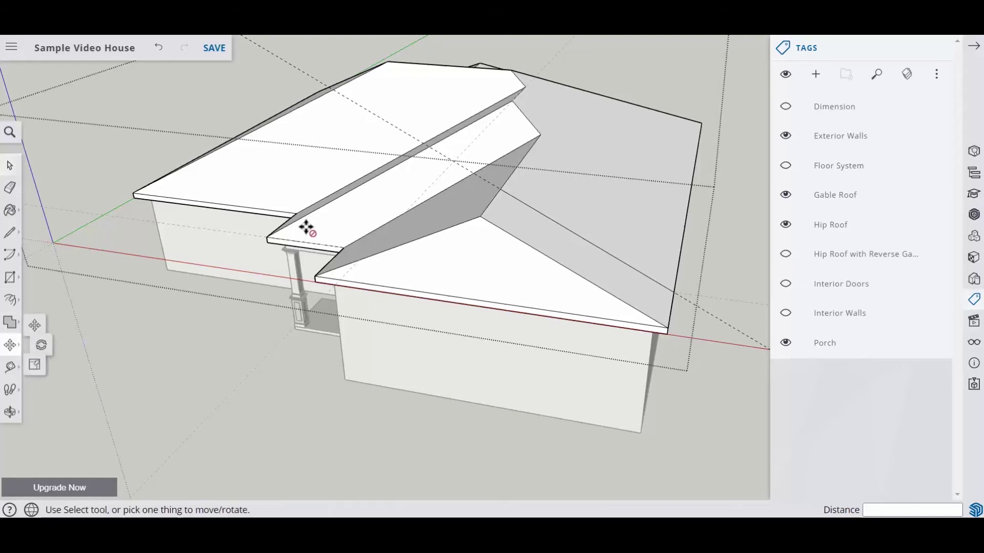
pyautogui.click(514, 101)
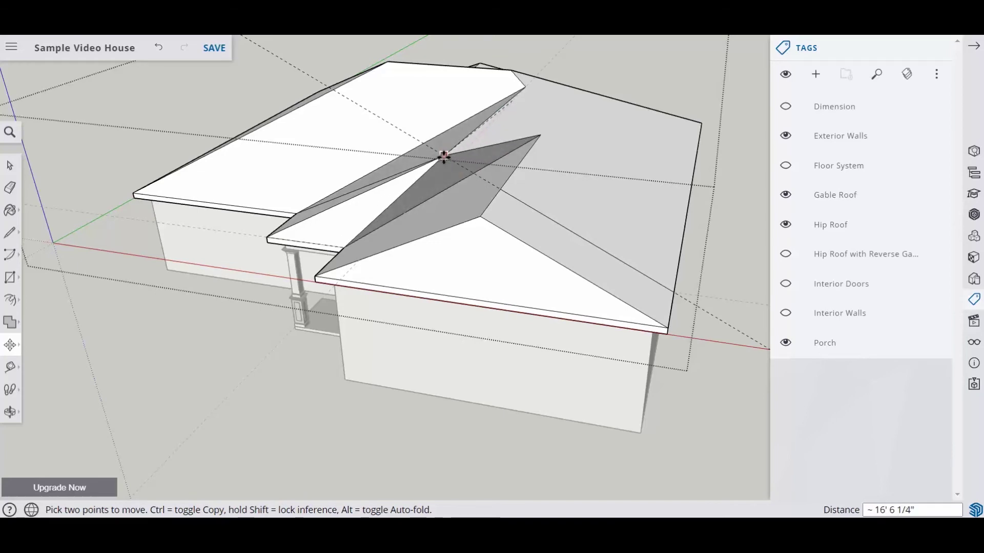
pyautogui.click(450, 158)
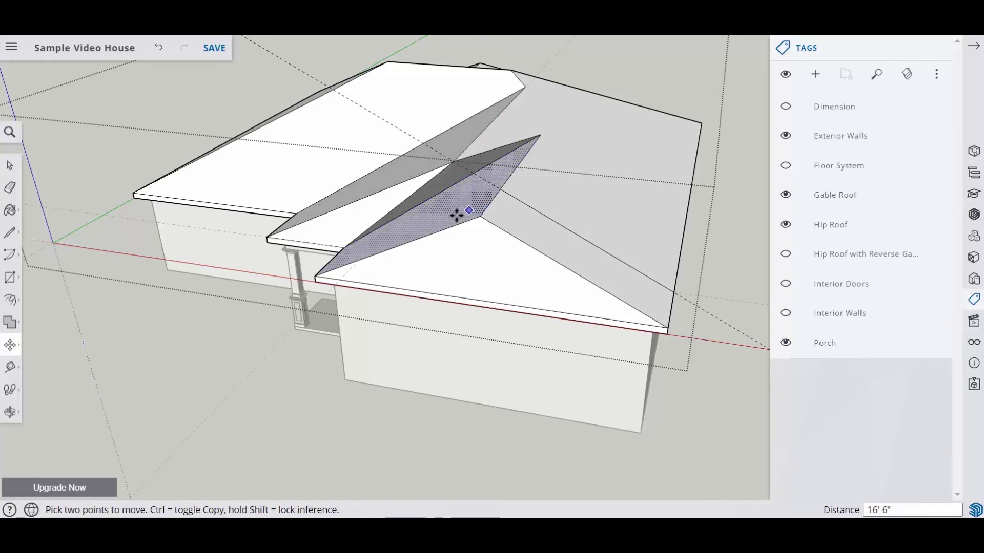
# Draw lines from the moved ridge endpoint and from the valley corner above the porch to where the hip guide crosses the front ridge
pyautogui.moveTo(437, 211)
pyautogui.mouseDown(button='middle')
pyautogui.moveTo(512, 179)
pyautogui.moveTo(647, 149)
pyautogui.moveTo(441, 198)
pyautogui.mouseUp(button='middle')
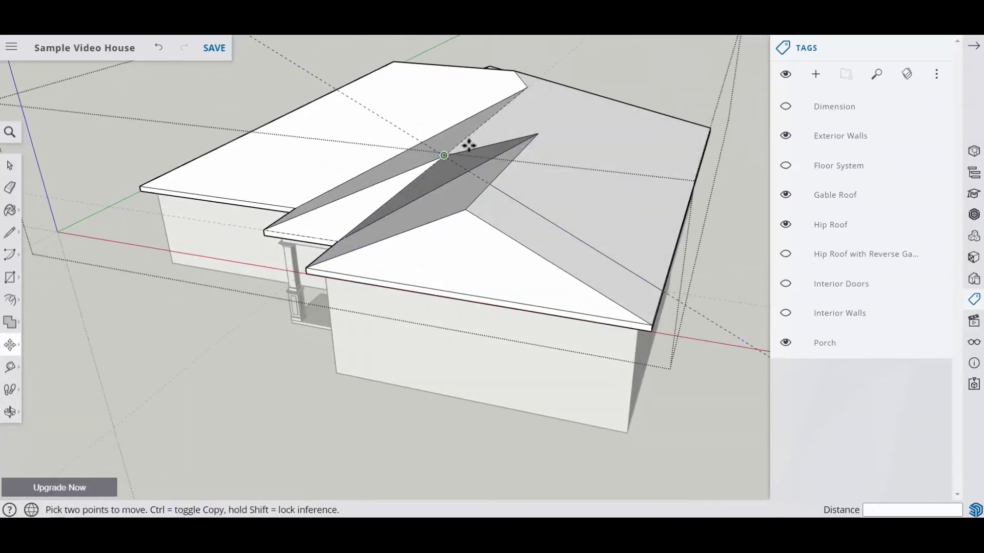
pyautogui.click(18, 233)
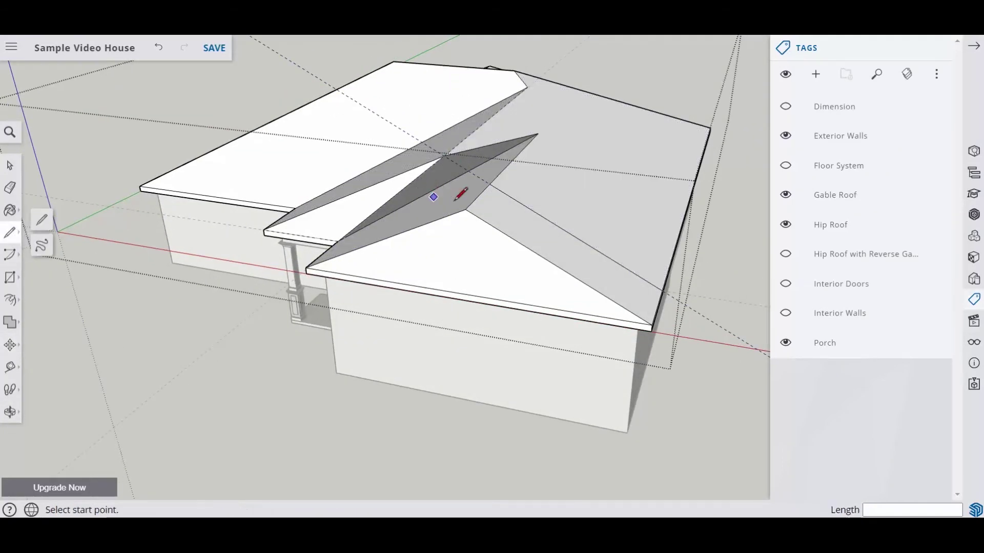
pyautogui.click(490, 183)
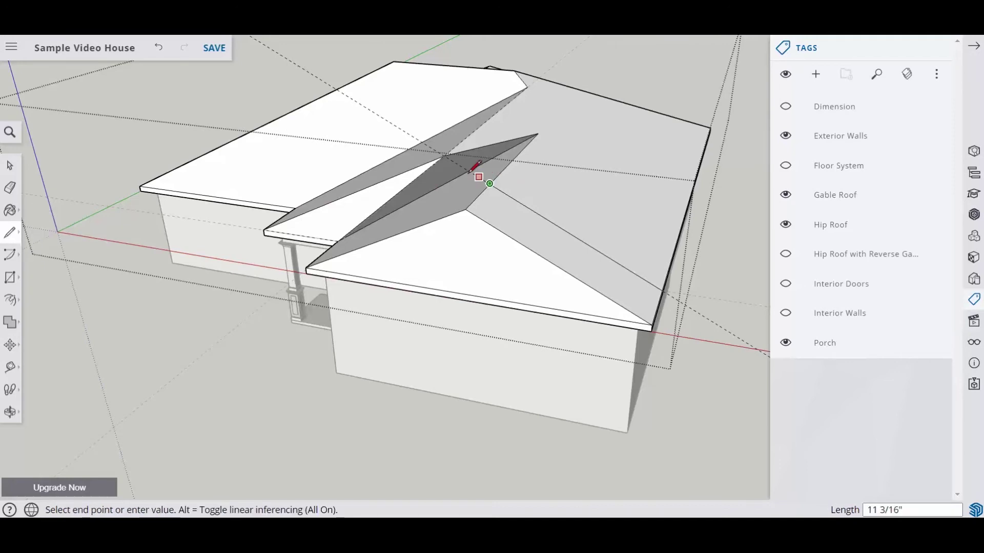
pyautogui.click(444, 156)
pyautogui.moveTo(391, 226); pyautogui.dragTo(450, 237, button='middle')
pyautogui.click(385, 261)
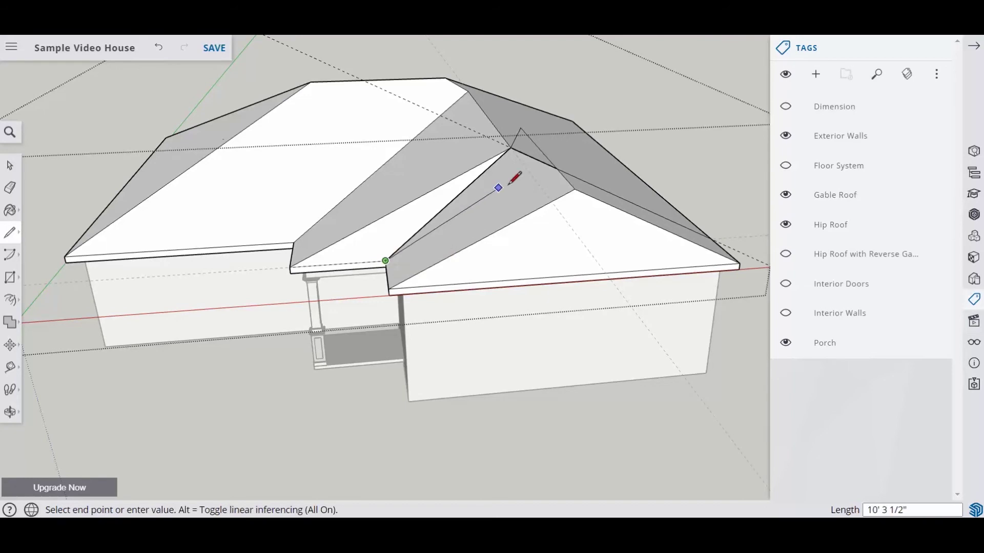
pyautogui.click(557, 168)
# Erase the leftover triangular edges at the old roof peak and the guide running along the new hip line
pyautogui.moveTo(529, 182); pyautogui.dragTo(176, 230, button='middle')
pyautogui.click(10, 188)
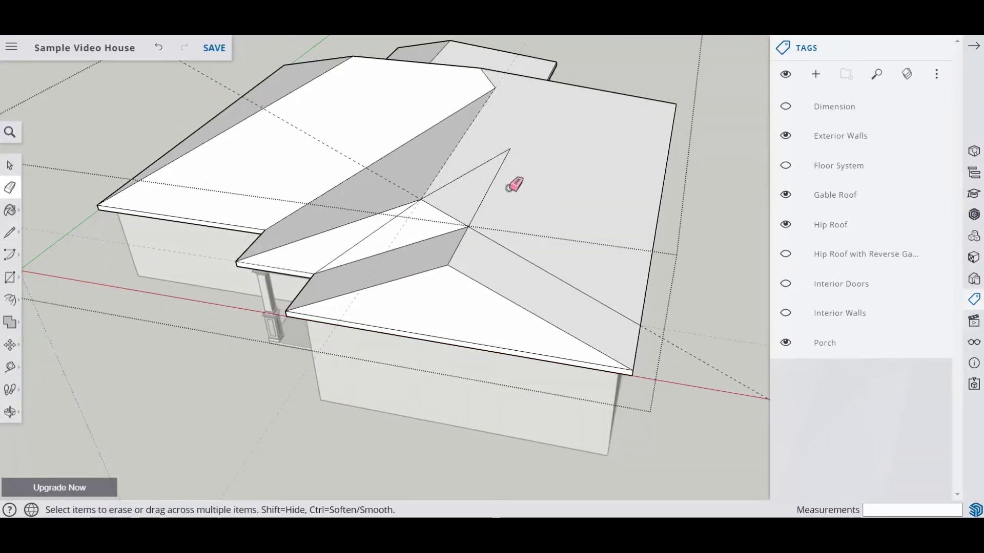
pyautogui.moveTo(509, 223)
pyautogui.mouseDown()
pyautogui.moveTo(505, 243)
pyautogui.moveTo(492, 175)
pyautogui.moveTo(476, 169)
pyautogui.moveTo(388, 262)
pyautogui.mouseUp()
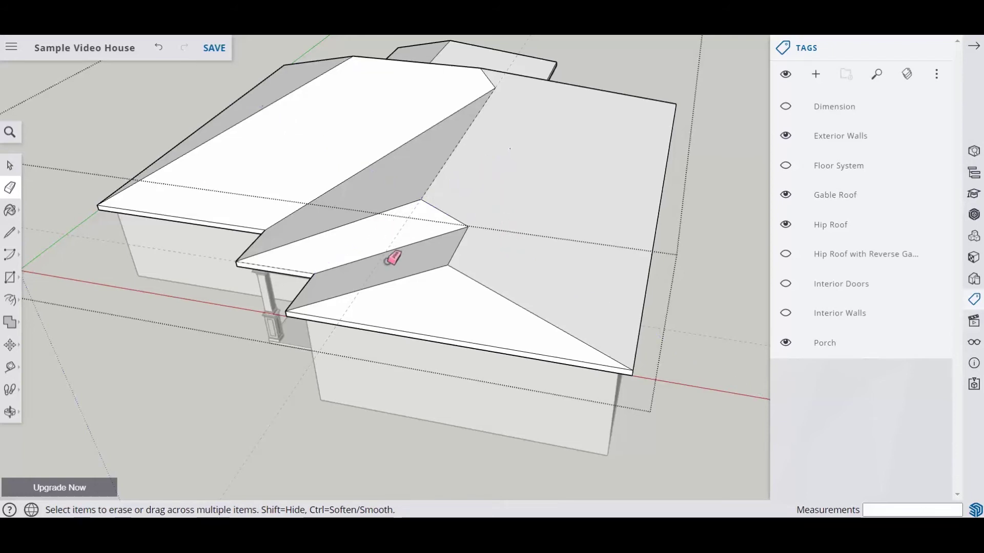
pyautogui.moveTo(418, 291)
pyautogui.mouseDown(button='middle')
pyautogui.moveTo(511, 272)
pyautogui.moveTo(446, 287)
pyautogui.mouseUp(button='middle')
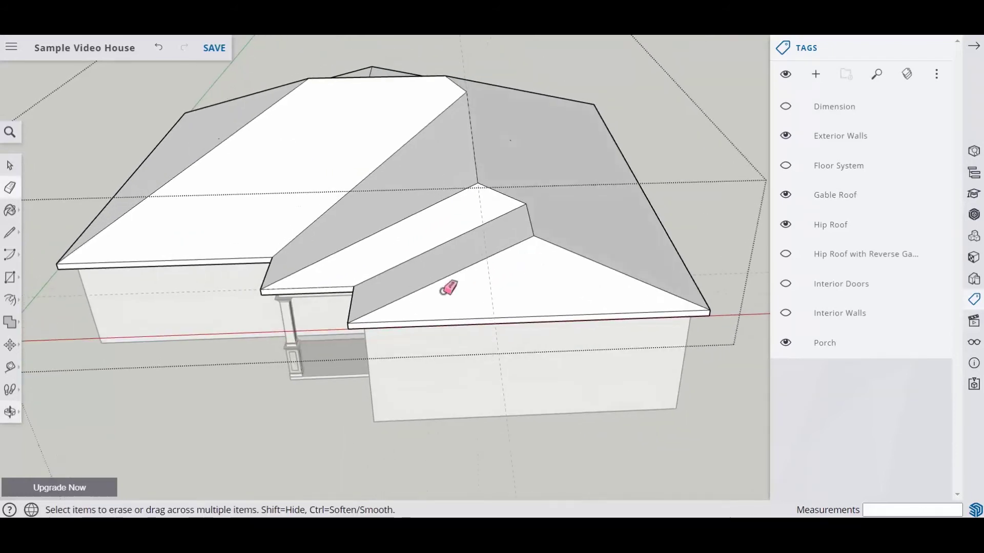
# Close the roof group and erase the remaining guide along the middle section's ridge
pyautogui.click(9, 167)
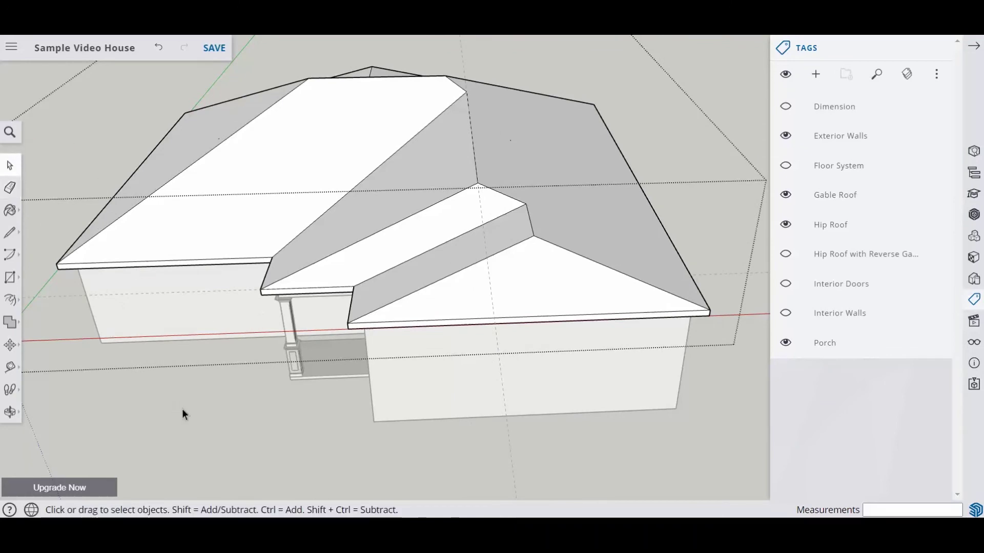
pyautogui.click(9, 188)
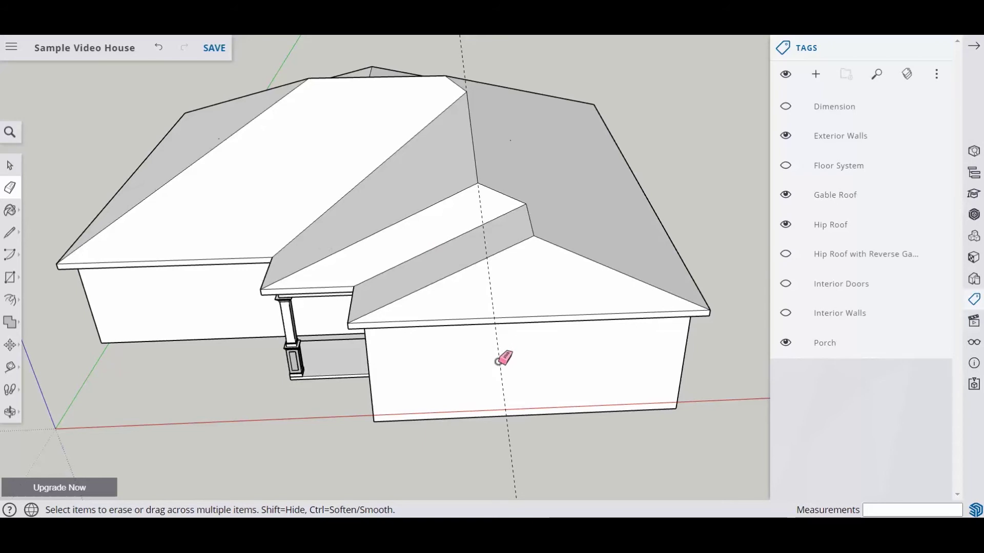
pyautogui.moveTo(547, 347)
pyautogui.mouseDown(button='middle')
pyautogui.moveTo(454, 327)
pyautogui.moveTo(373, 275)
pyautogui.moveTo(417, 174)
pyautogui.mouseUp(button='middle')
pyautogui.moveTo(512, 226)
pyautogui.mouseDown(button='middle')
pyautogui.moveTo(600, 333)
pyautogui.moveTo(345, 246)
pyautogui.mouseUp(button='middle')
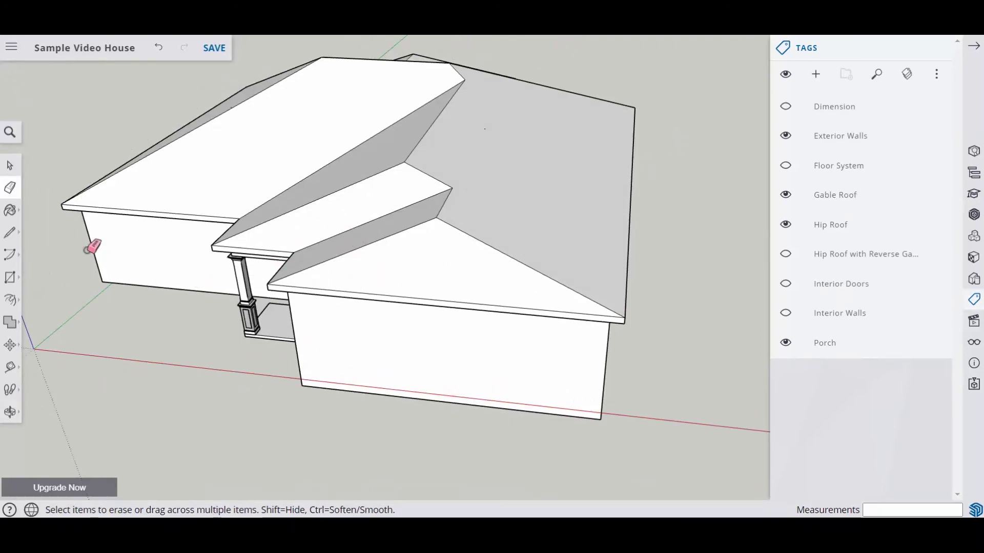
# Open the roof group for editing and offset the front triangular face and the middle roof face inward by 6"
pyautogui.click(9, 165)
pyautogui.click(463, 275)
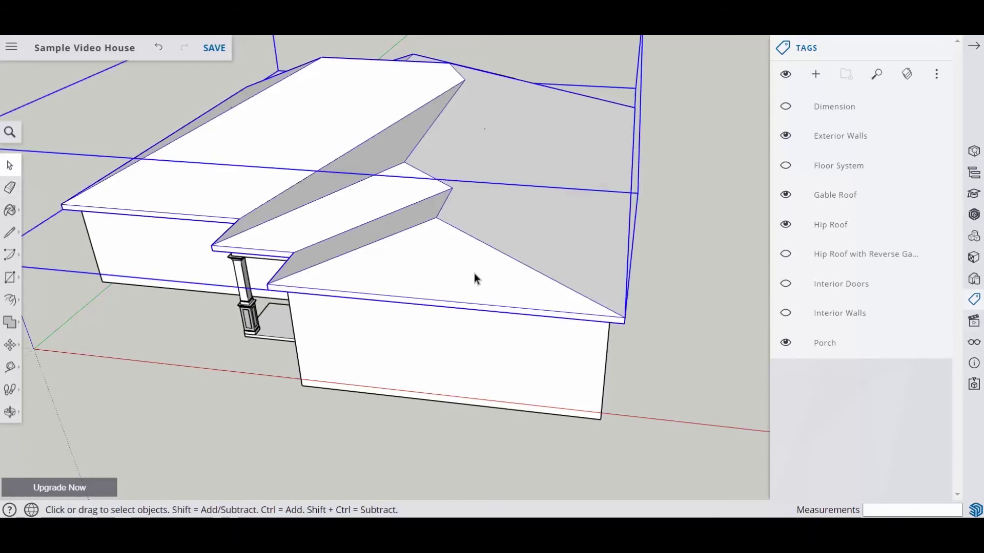
pyautogui.rightClick(510, 221)
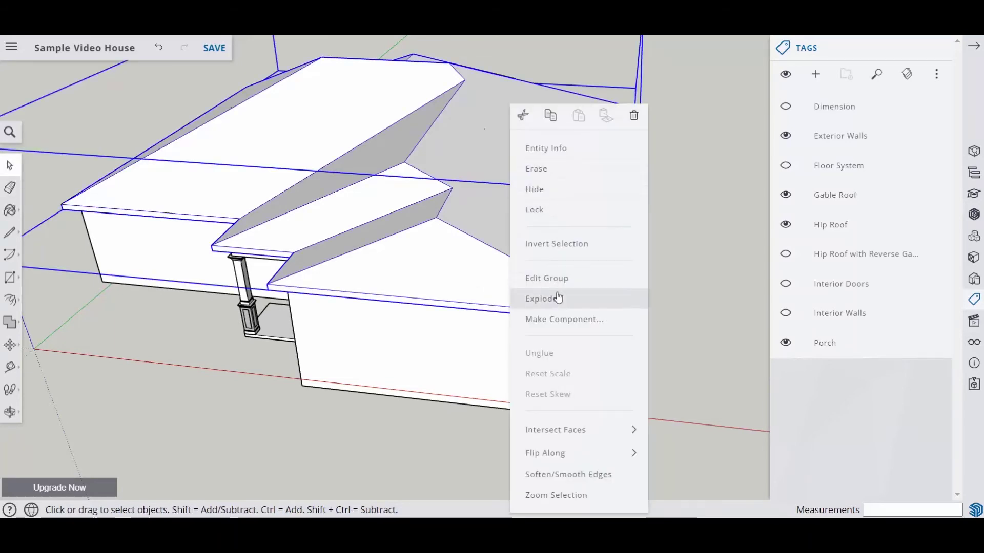
pyautogui.click(553, 278)
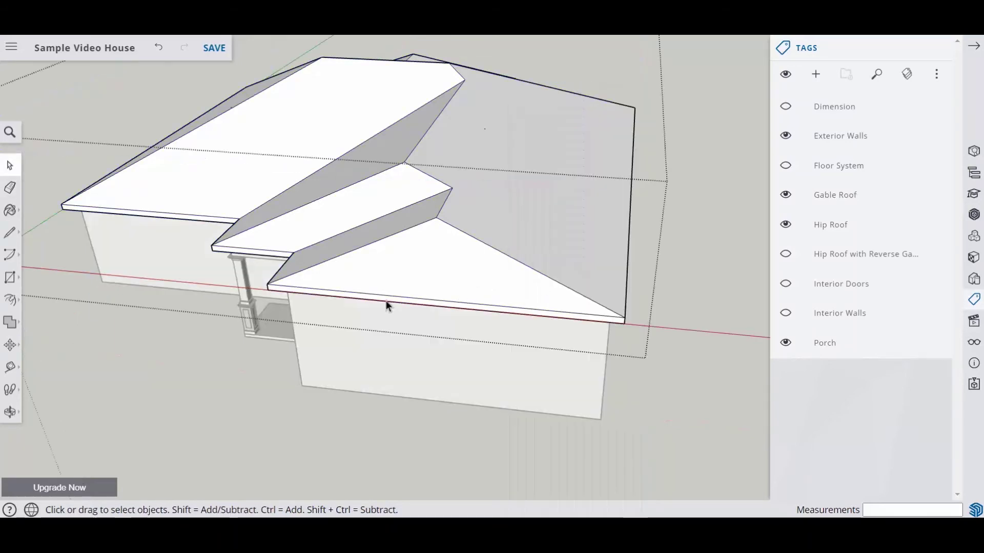
pyautogui.click(9, 300)
pyautogui.click(392, 248)
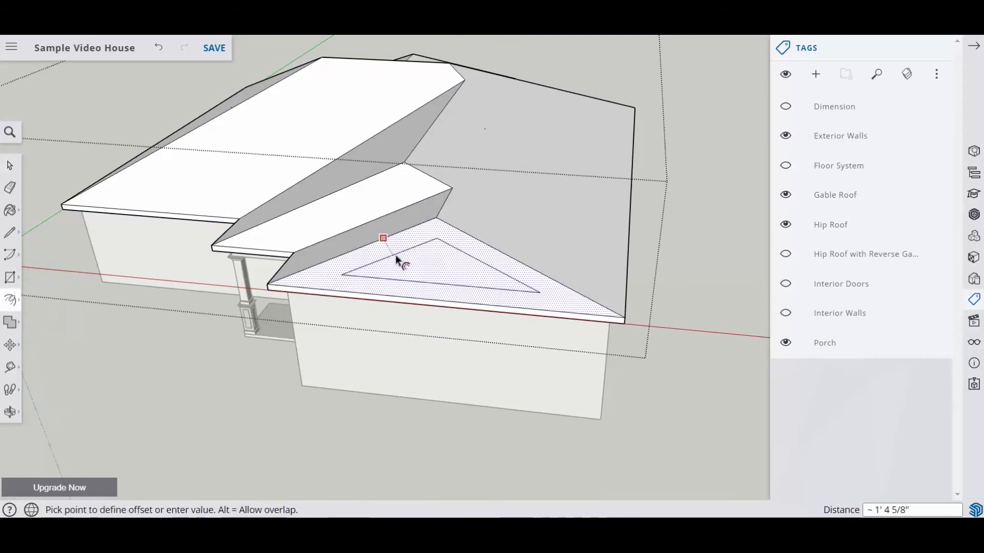
pyautogui.write('6')
pyautogui.press('Return')
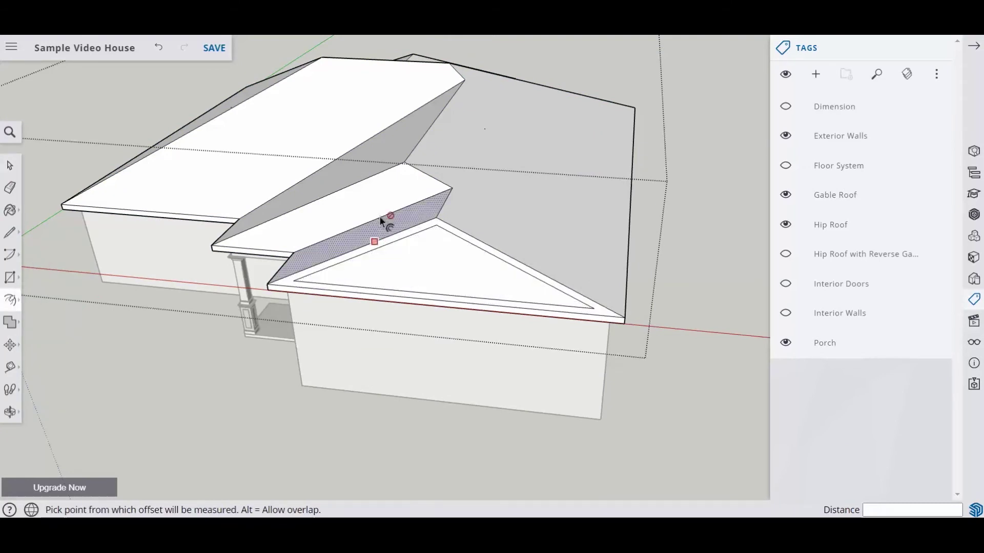
pyautogui.click(355, 205)
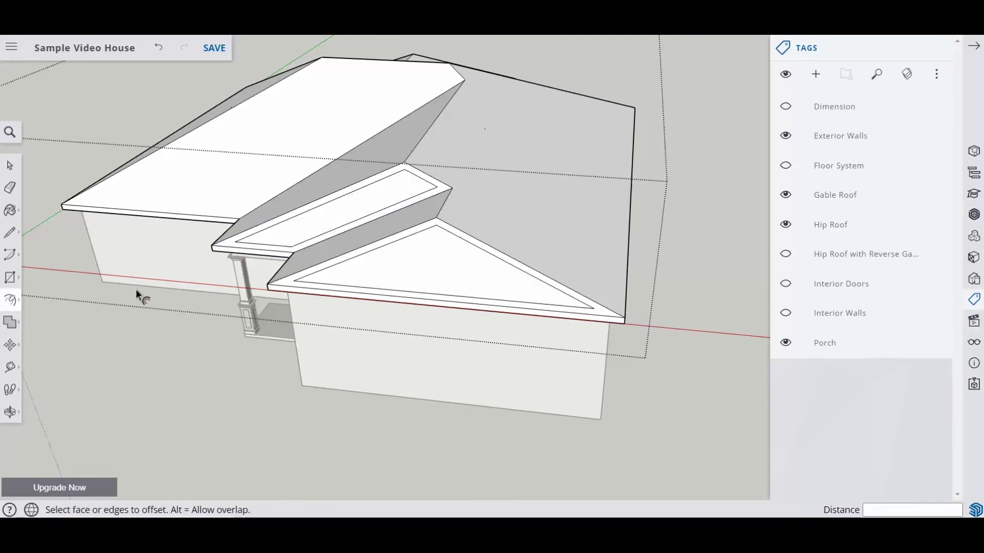
# Create a vertical guide parallel to the front roof's fascia corner beside the porch, set inward along the fascia
pyautogui.click(10, 367)
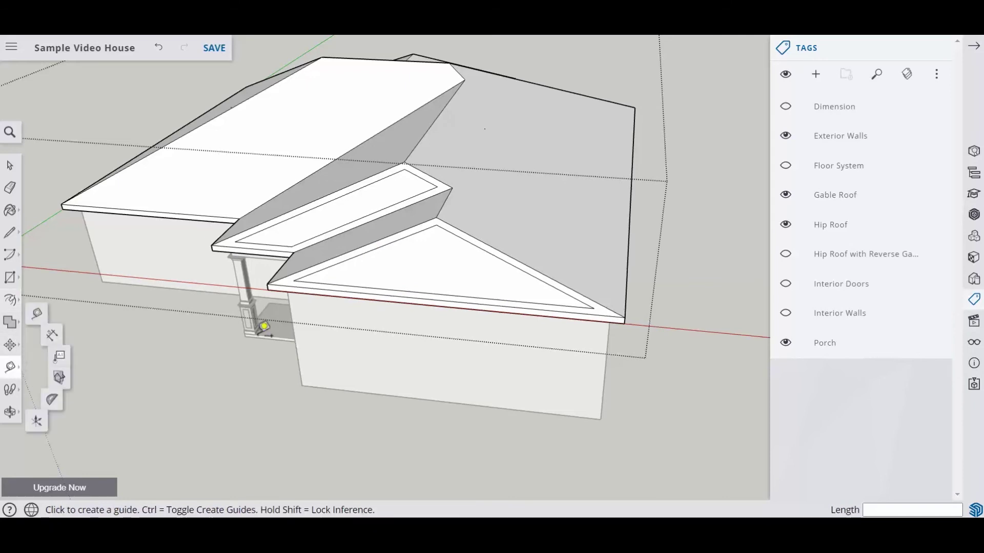
pyautogui.scroll(5, 277, 283)
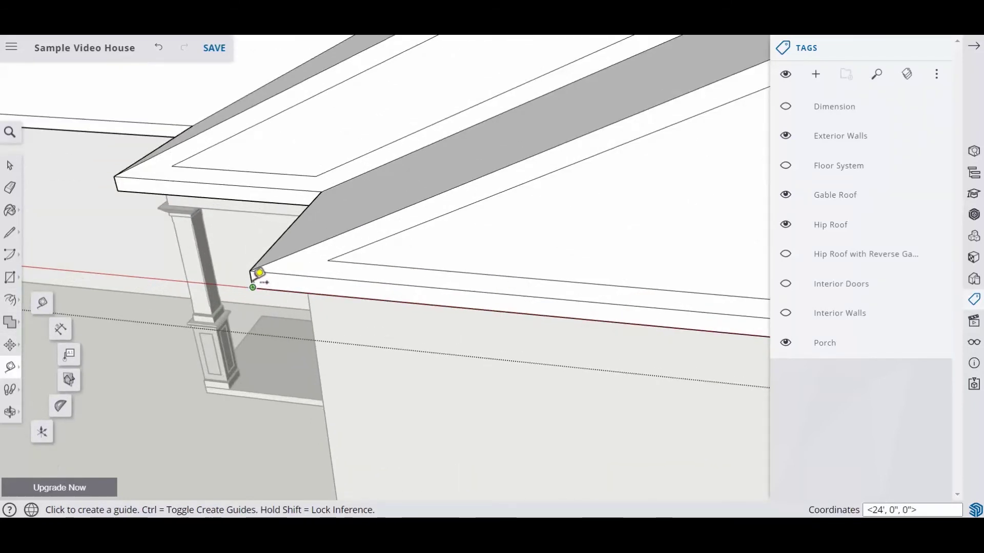
pyautogui.click(251, 280)
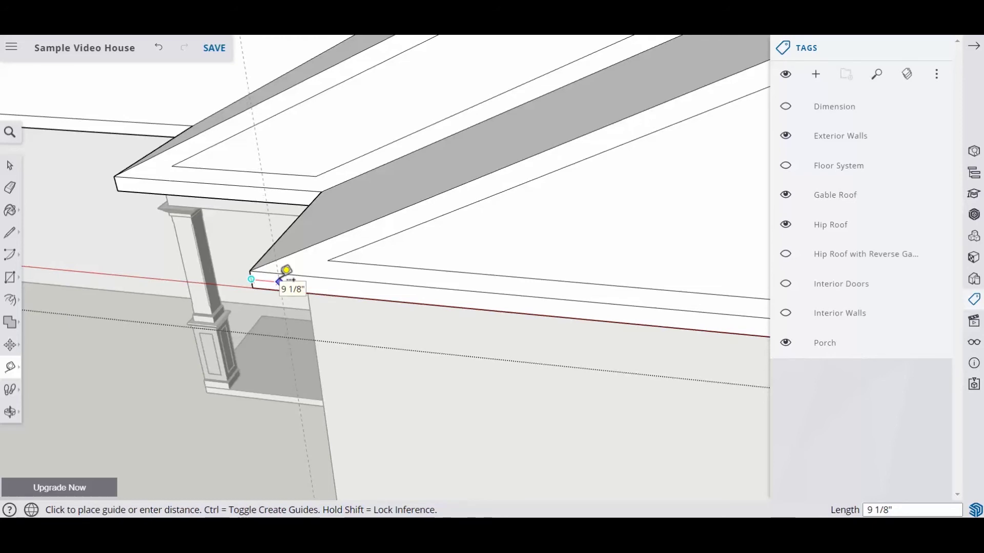
pyautogui.click(285, 270)
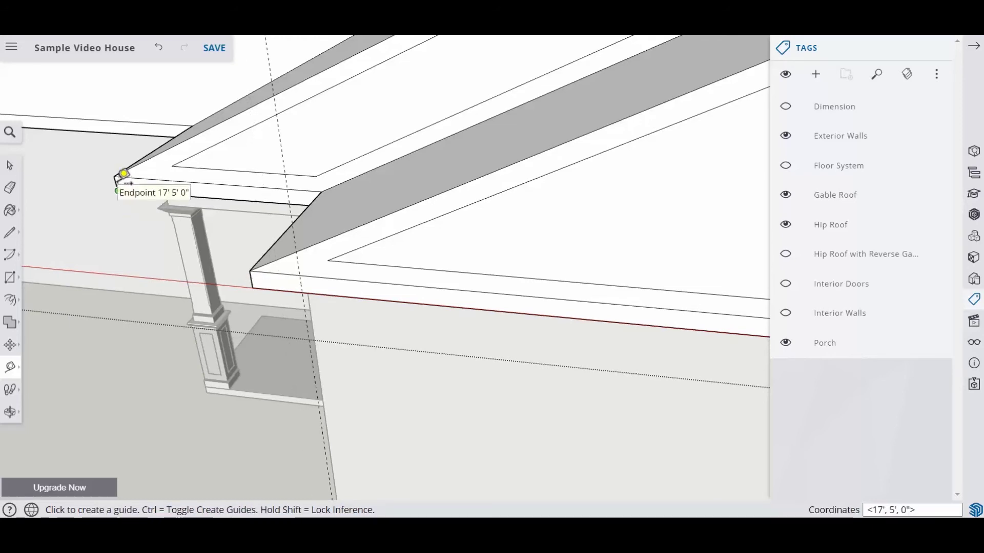
# Create vertical guides on and inward from the middle roof's fascia corner above the porch column
pyautogui.scroll(2, 124, 176)
pyautogui.click(123, 177)
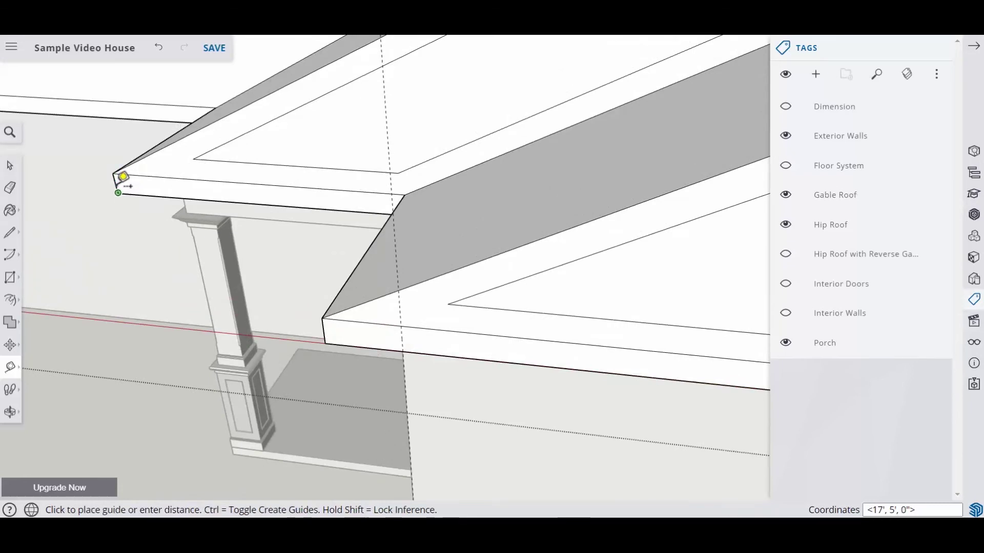
pyautogui.click(124, 176)
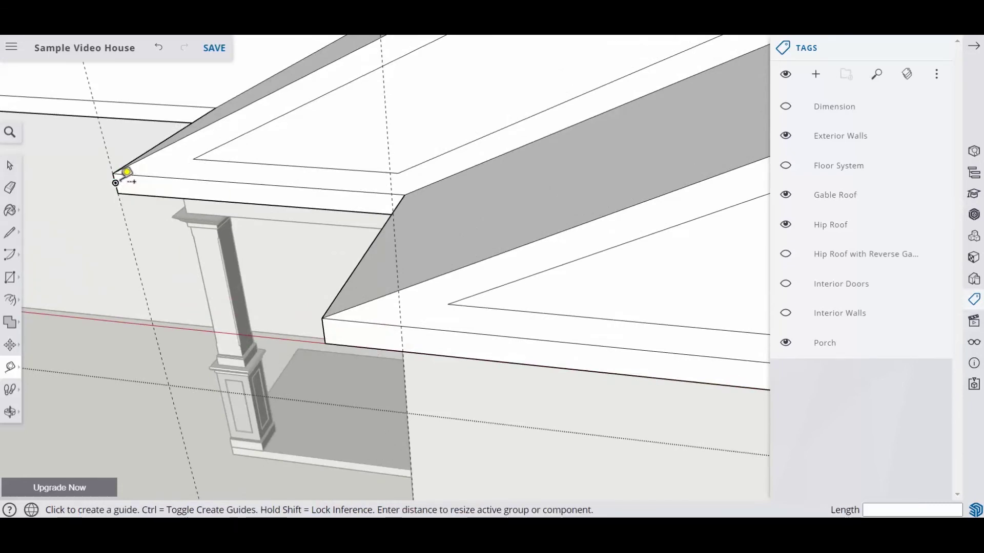
pyautogui.click(125, 174)
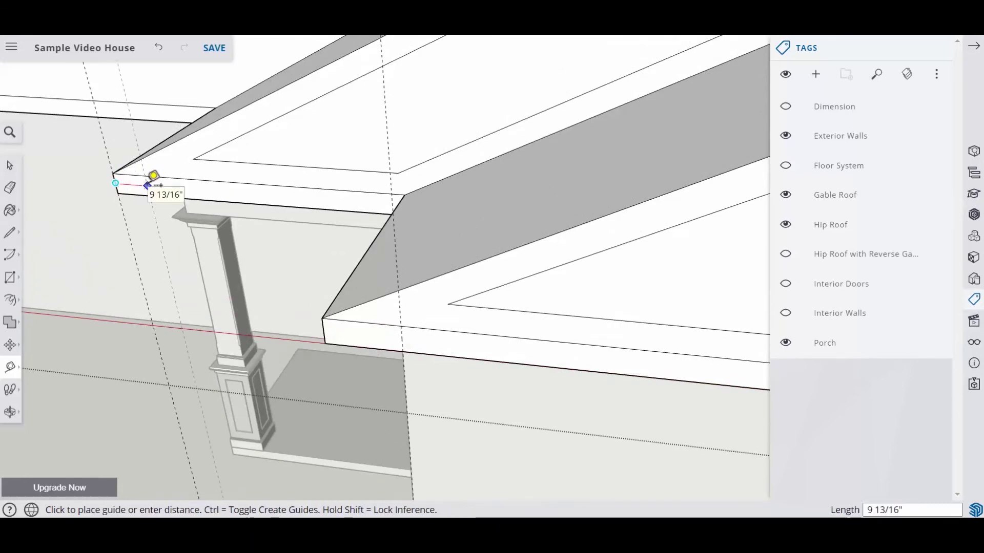
pyautogui.click(153, 176)
# Create a vertical guide 16" inward from the front roof's fascia corner at the end away from the porch
pyautogui.scroll(-5, 157, 180)
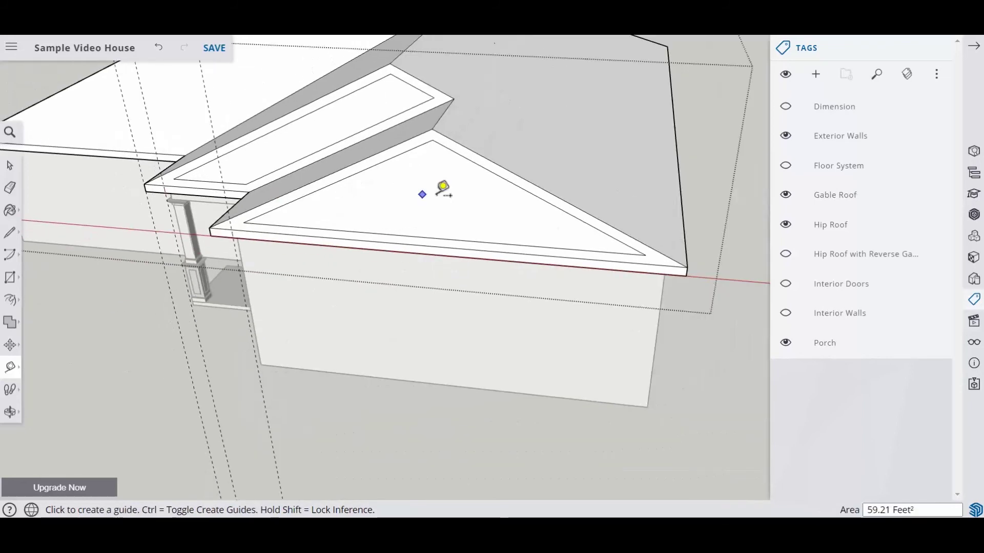
pyautogui.scroll(5, 690, 272)
pyautogui.click(704, 224)
pyautogui.write('16')
pyautogui.press('Return')
pyautogui.scroll(-5, 587, 221)
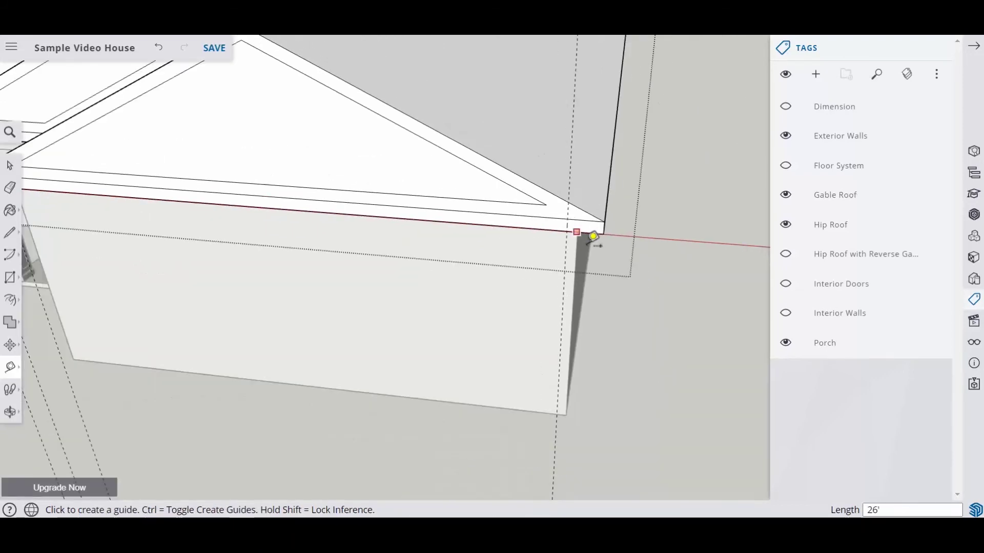
# Draw a line from the inner offset corner away from the porch to the vertical guide, continuing down the guide to the fascia's mid-height
pyautogui.scroll(-3, 408, 281)
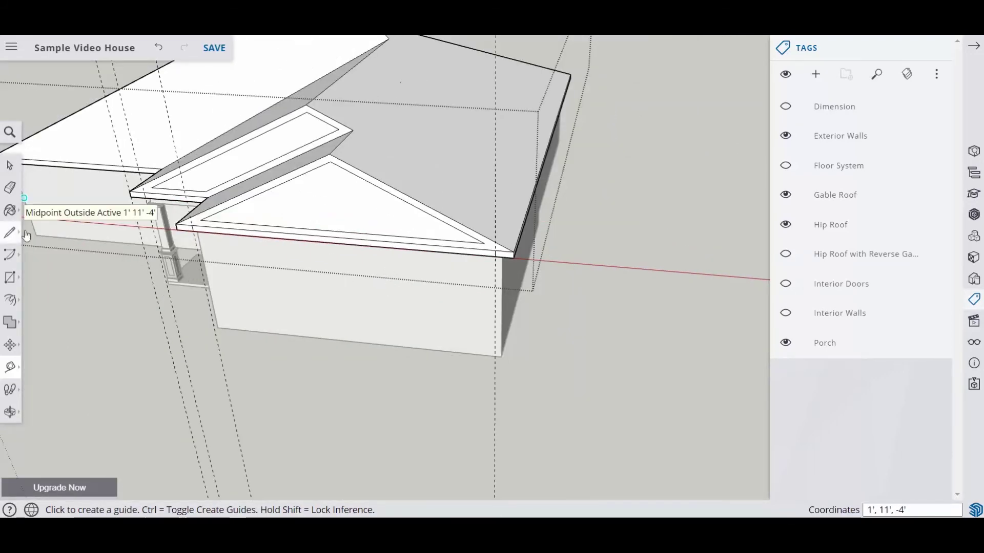
pyautogui.click(10, 232)
pyautogui.scroll(6, 456, 232)
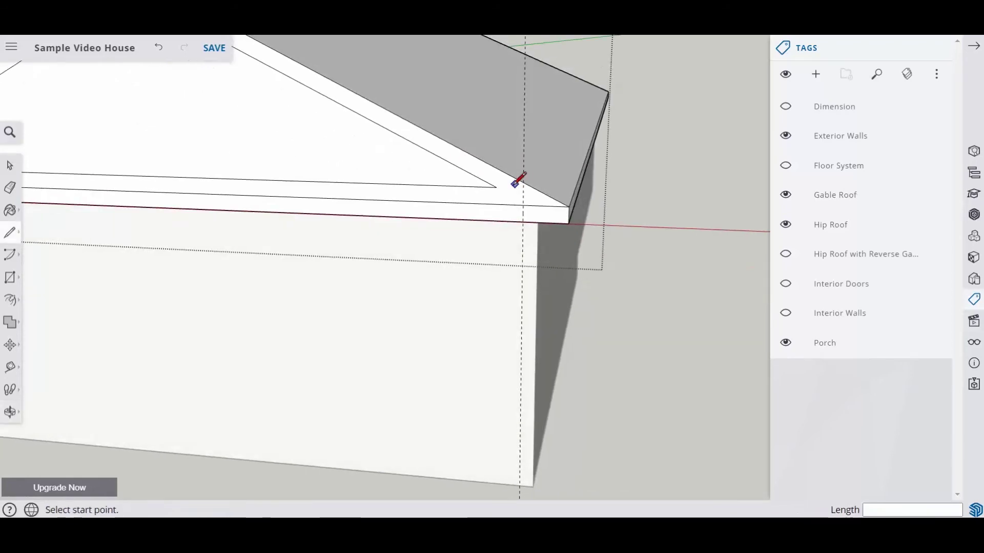
pyautogui.click(497, 187)
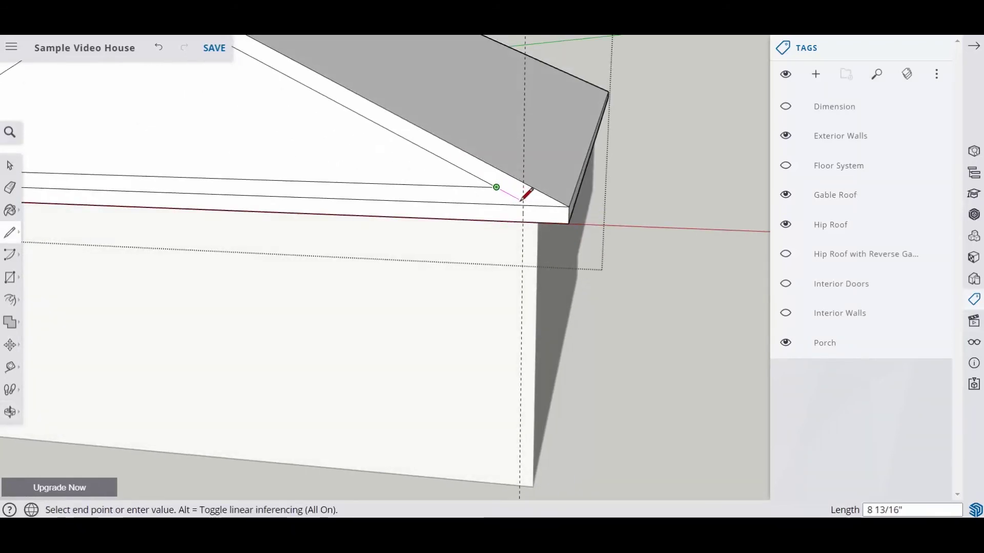
pyautogui.click(523, 201)
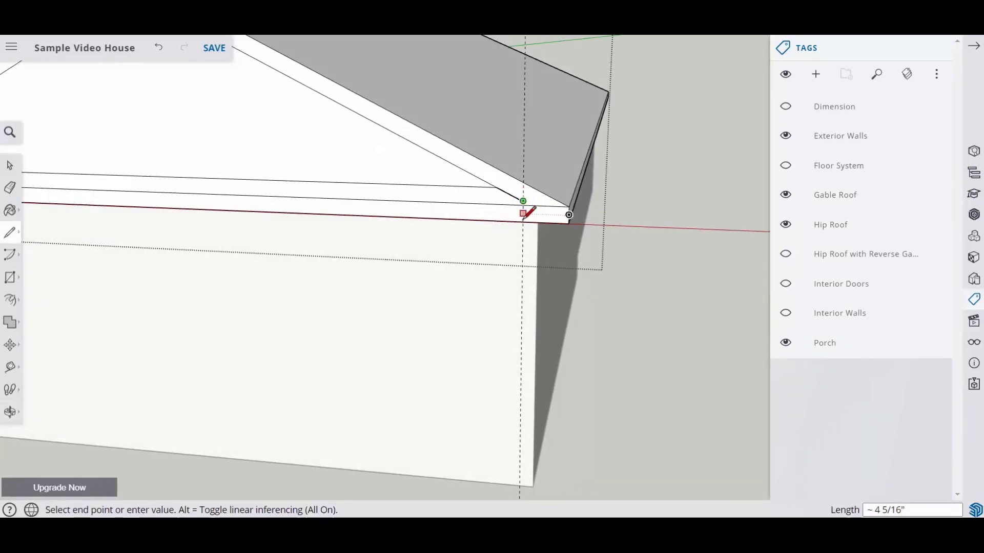
pyautogui.click(523, 214)
pyautogui.scroll(-4, 533, 215)
pyautogui.scroll(5, 216, 230)
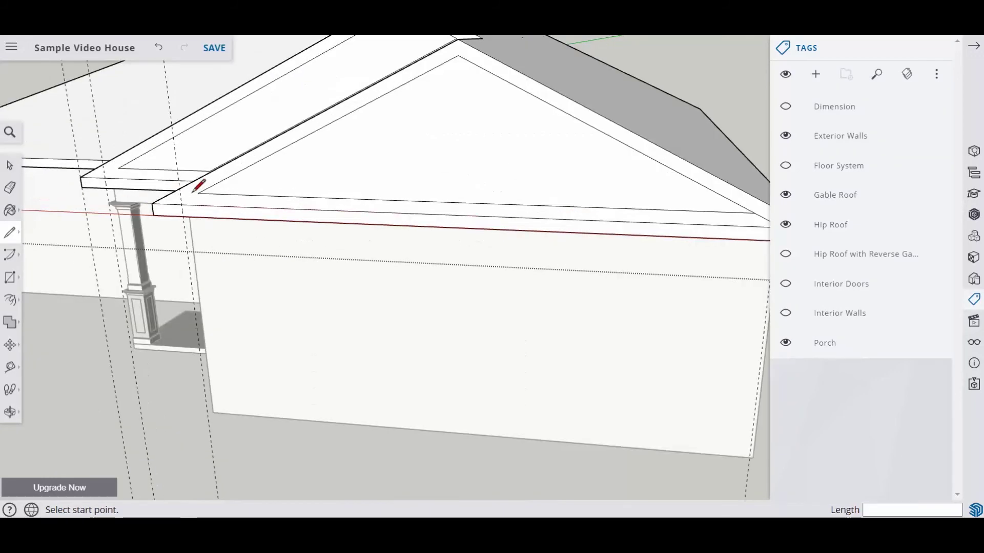
# Draw a line from the front gable's inner offset corner beside the porch to the vertical guide, continuing down to the fascia's bottom edge
pyautogui.click(201, 195)
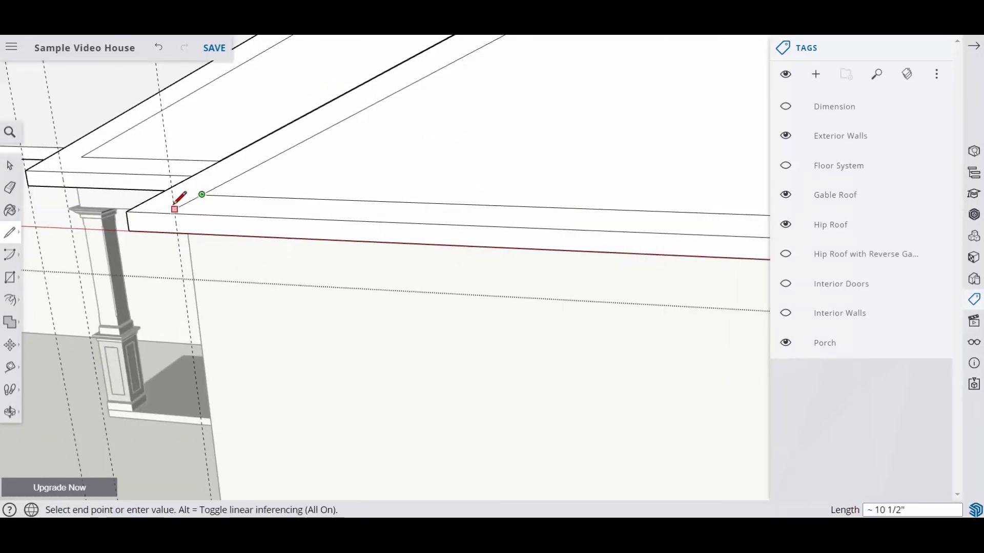
pyautogui.click(175, 209)
pyautogui.click(177, 232)
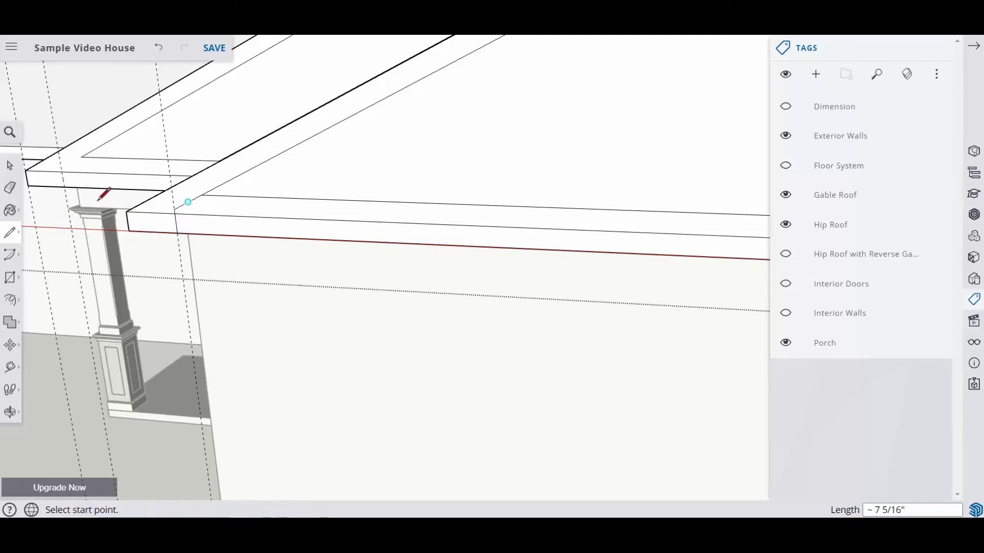
# Erase the two horizontal lines along the front gable's base and the front roof's vertical guides
pyautogui.click(10, 187)
pyautogui.moveTo(392, 199)
pyautogui.mouseDown()
pyautogui.moveTo(392, 222)
pyautogui.moveTo(351, 214)
pyautogui.mouseUp()
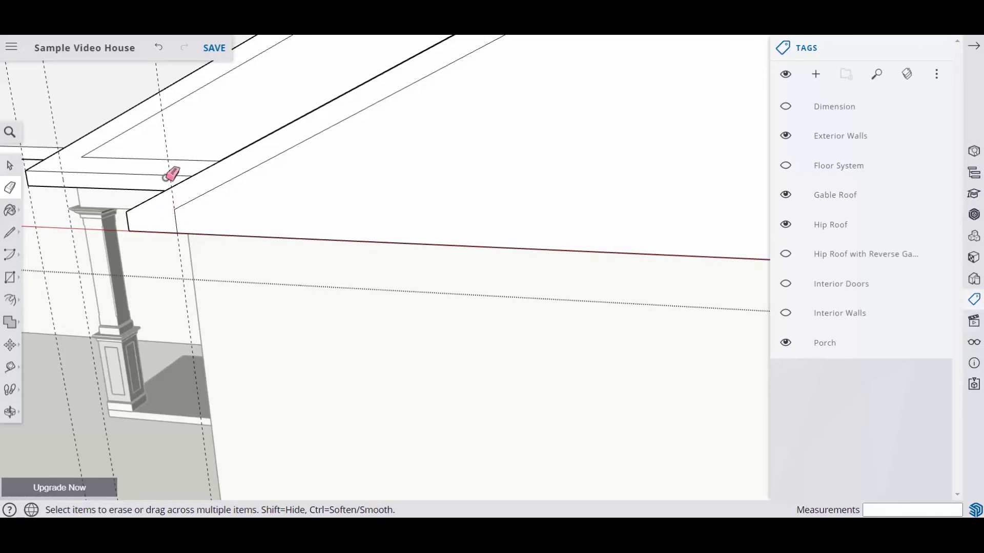
pyautogui.scroll(-3, 180, 145)
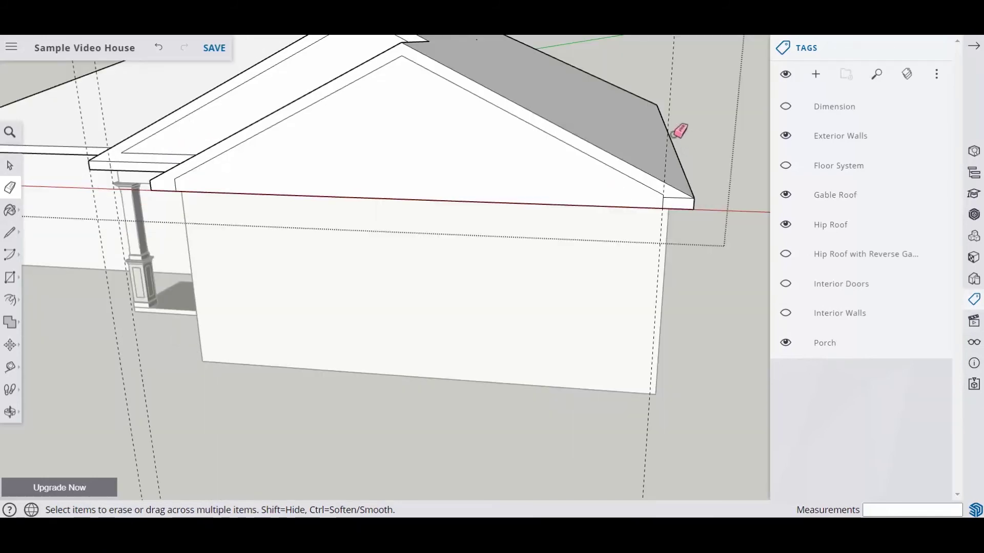
# Draw a line from the middle gable's inner offset corner above the porch column to the vertical guide, ending at the fascia line
pyautogui.click(10, 232)
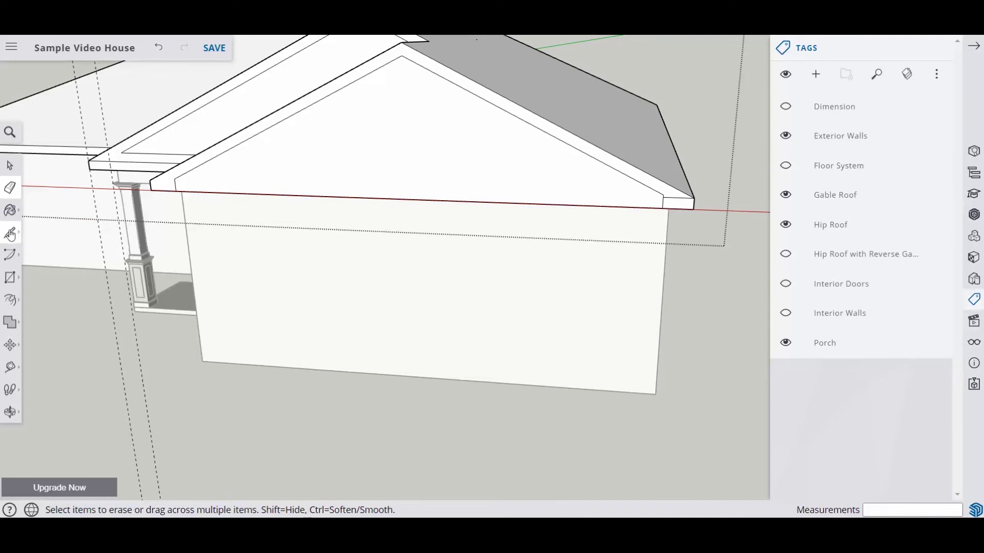
pyautogui.click(123, 149)
pyautogui.scroll(3, 123, 149)
pyautogui.scroll(2, 115, 154)
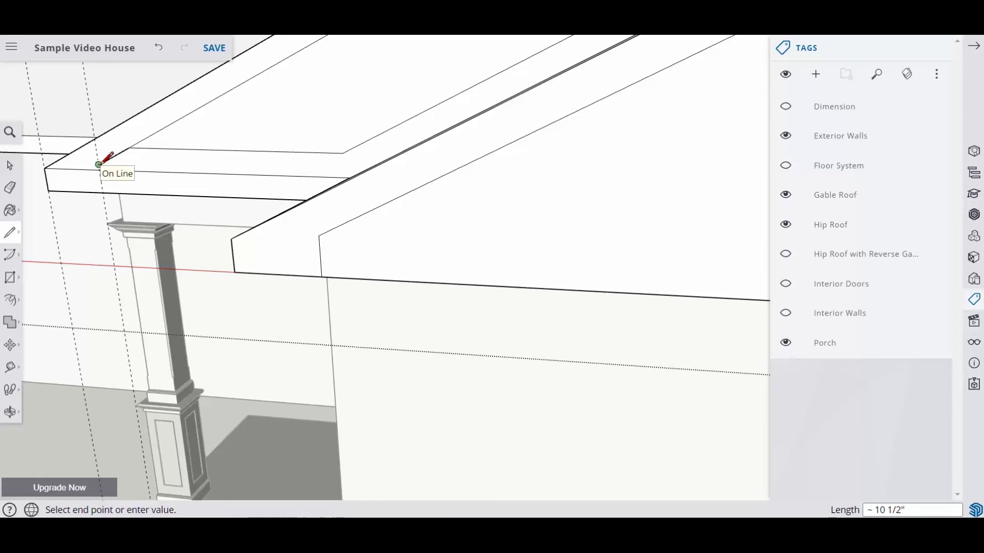
pyautogui.click(100, 169)
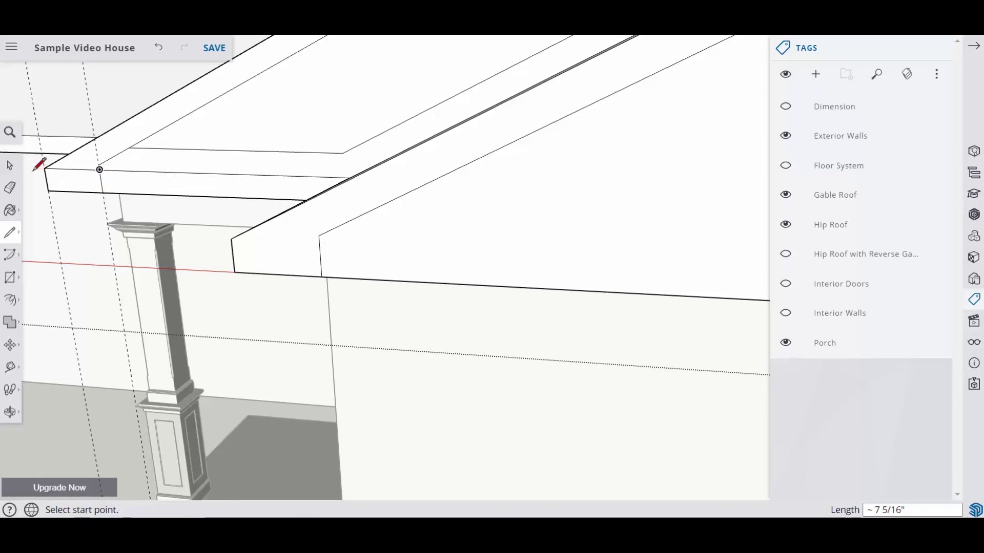
# Erase the horizontal offset and fascia lines along the middle gable's base above the porch
pyautogui.click(10, 187)
pyautogui.moveTo(189, 141); pyautogui.dragTo(180, 173)
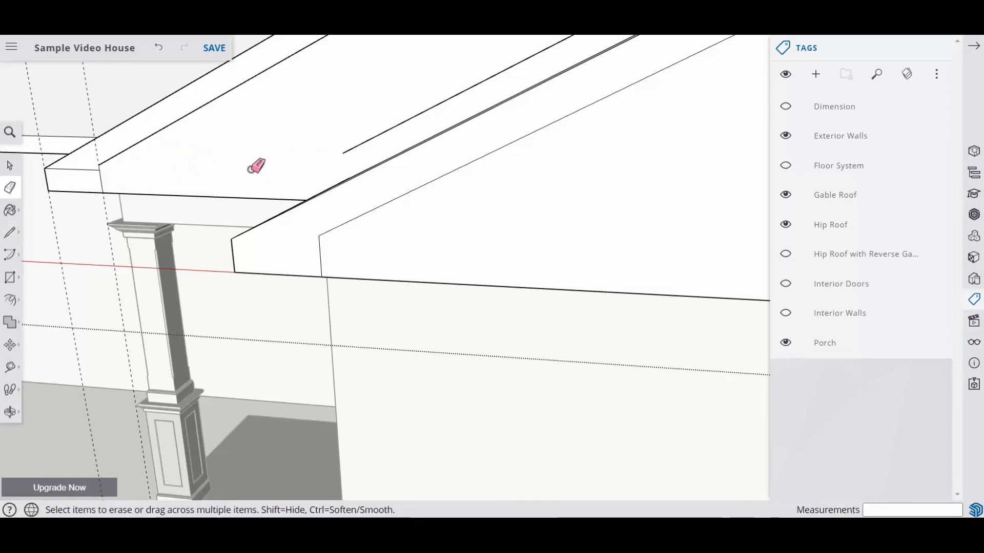
pyautogui.scroll(-3, 350, 147)
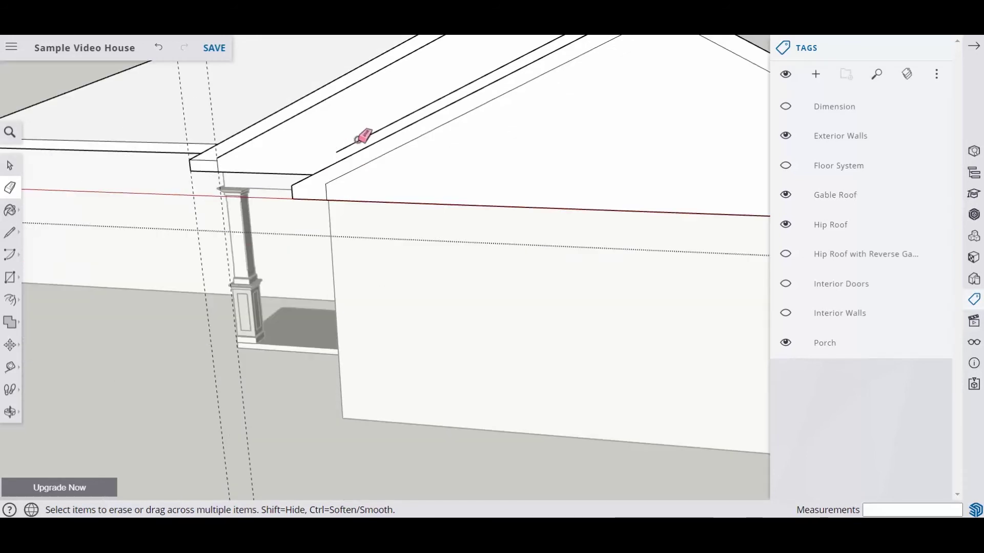
pyautogui.scroll(-3, 353, 141)
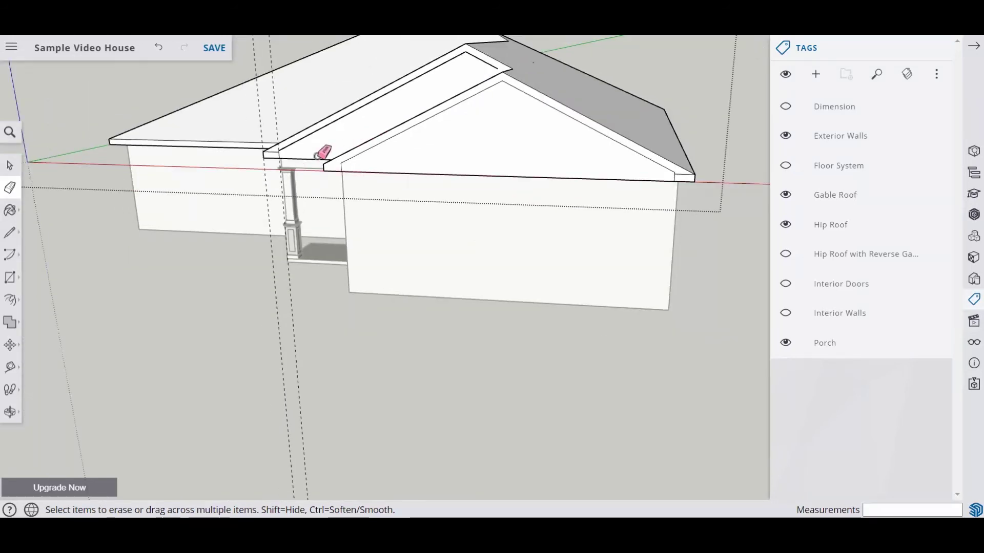
# Extend the middle gable's sloping offset line past the peak to the front roof's edge, and erase the remaining vertical guides
pyautogui.click(12, 234)
pyautogui.scroll(2, 497, 81)
pyautogui.scroll(-4, 503, 167)
pyautogui.scroll(5, 558, 70)
pyautogui.click(544, 91)
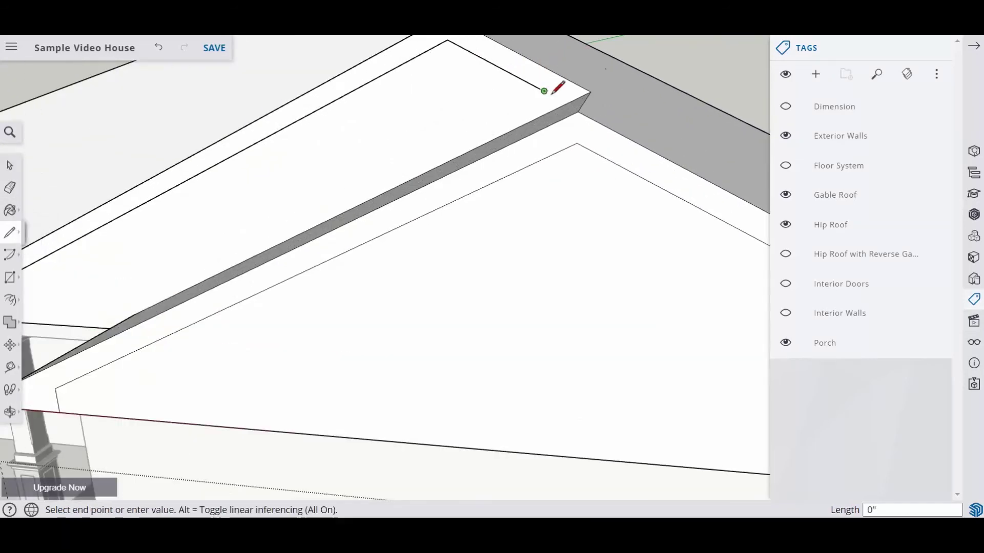
pyautogui.click(568, 103)
pyautogui.scroll(-5, 564, 105)
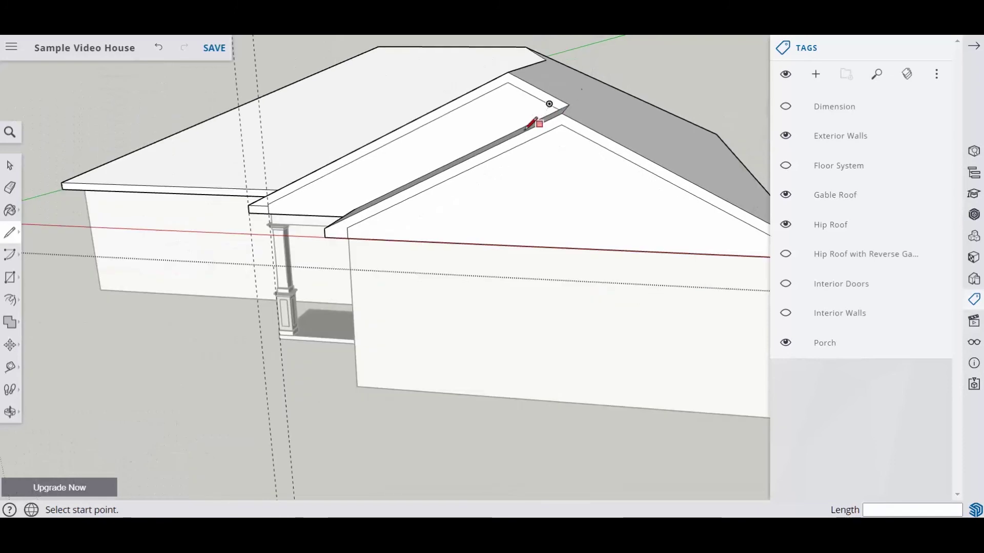
pyautogui.click(10, 188)
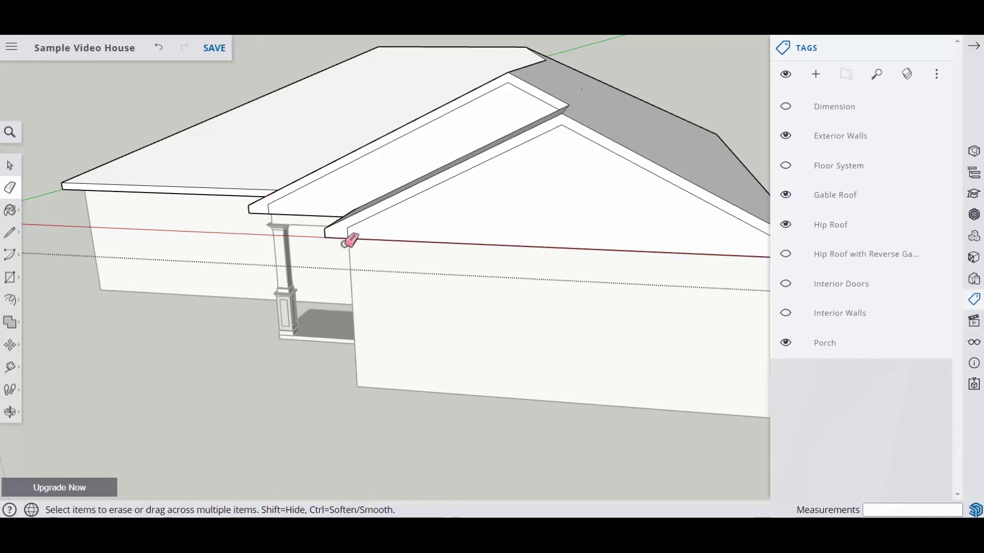
pyautogui.scroll(-3, 404, 259)
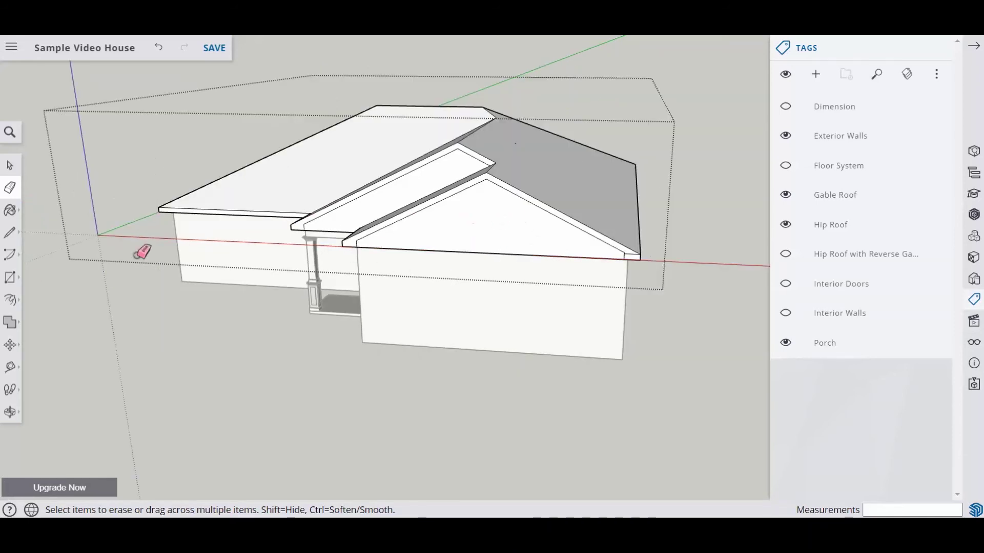
# Push the front and middle gable faces 1' inward, leaving the offset borders projecting
pyautogui.click(10, 299)
pyautogui.click(42, 275)
pyautogui.moveTo(491, 248); pyautogui.dragTo(505, 297)
pyautogui.moveTo(505, 297); pyautogui.dragTo(397, 301, button='middle')
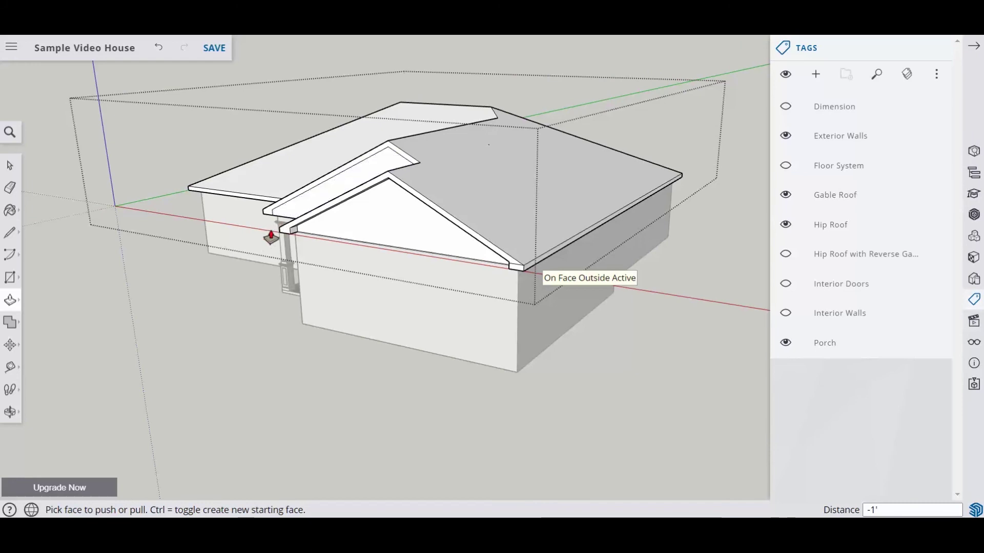
pyautogui.scroll(6, 271, 237)
pyautogui.moveTo(275, 238); pyautogui.dragTo(339, 165, button='middle')
pyautogui.moveTo(339, 166); pyautogui.dragTo(353, 188)
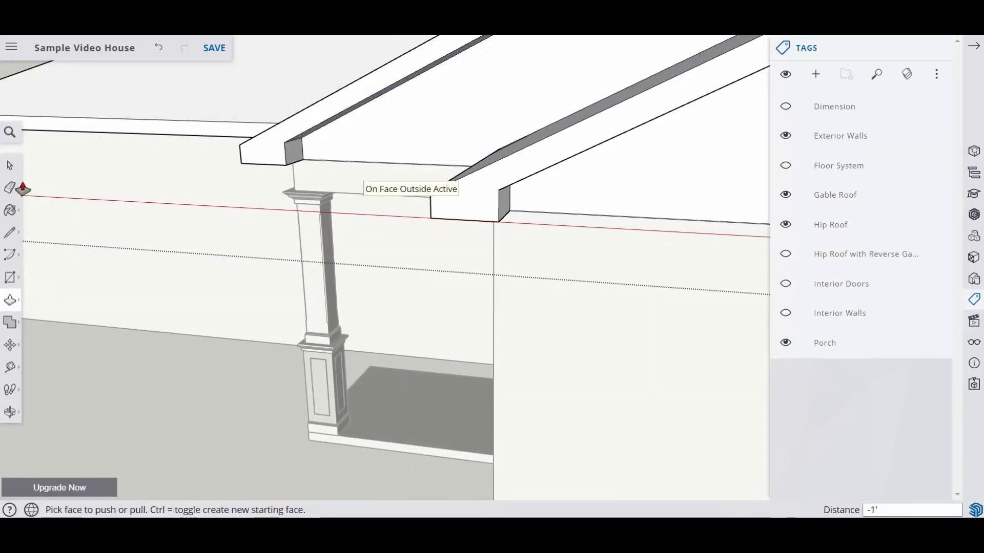
pyautogui.click(10, 165)
pyautogui.scroll(-6, 276, 220)
pyautogui.moveTo(495, 255); pyautogui.dragTo(497, 266, button='middle')
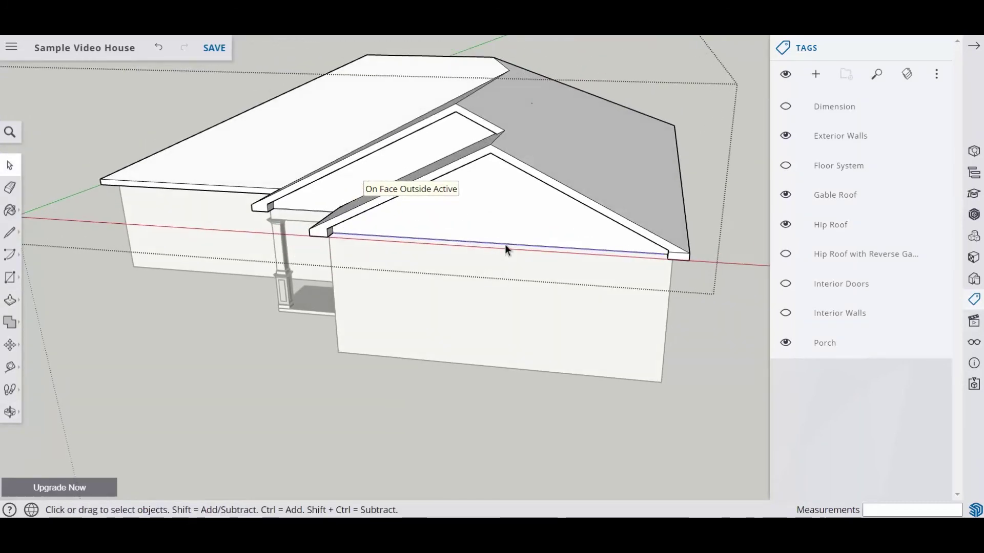
pyautogui.rightClick(506, 244)
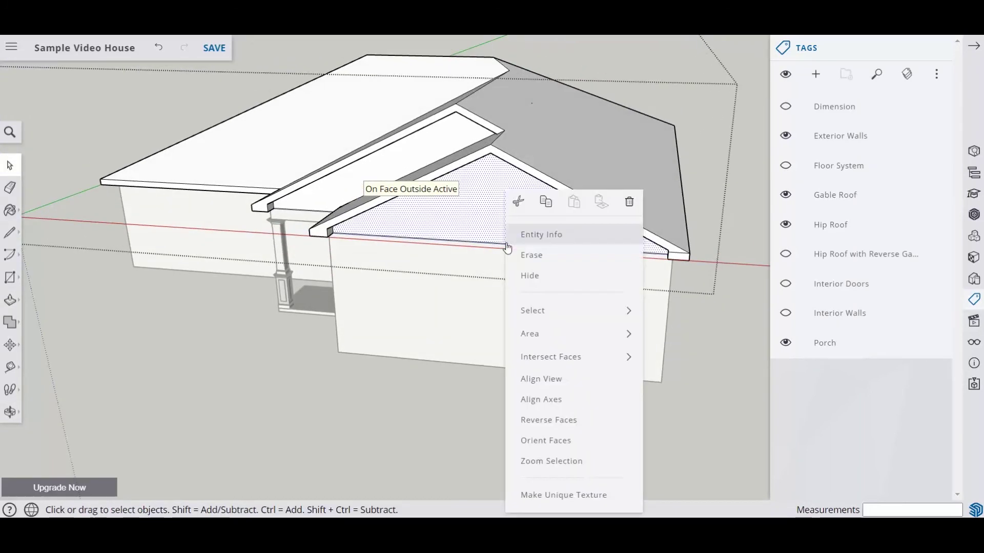
pyautogui.click(530, 276)
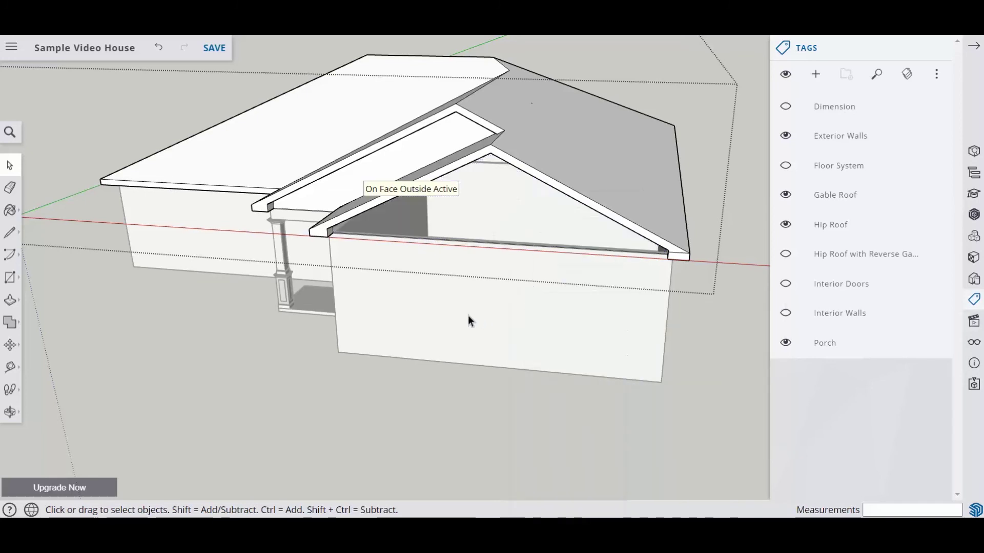
pyautogui.click(309, 363)
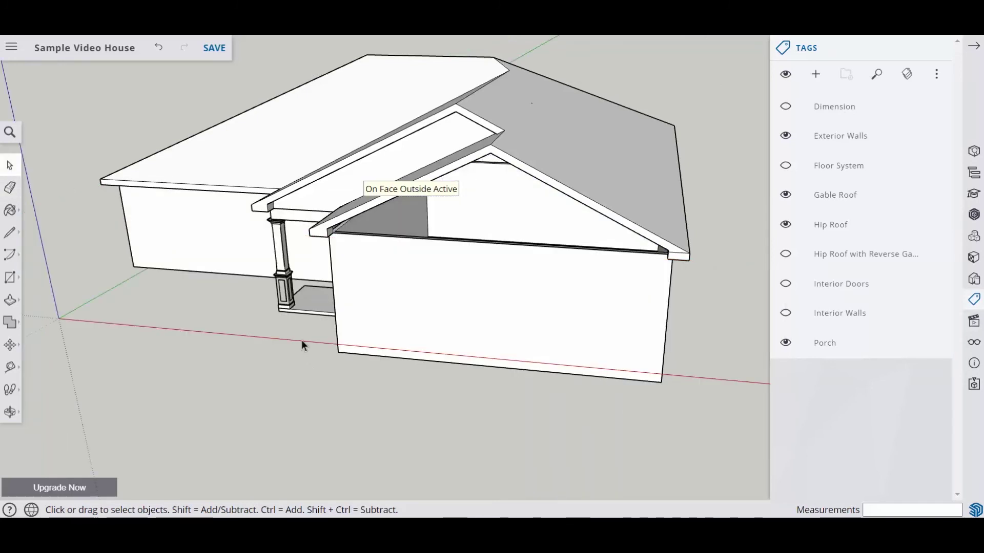
pyautogui.click(157, 48)
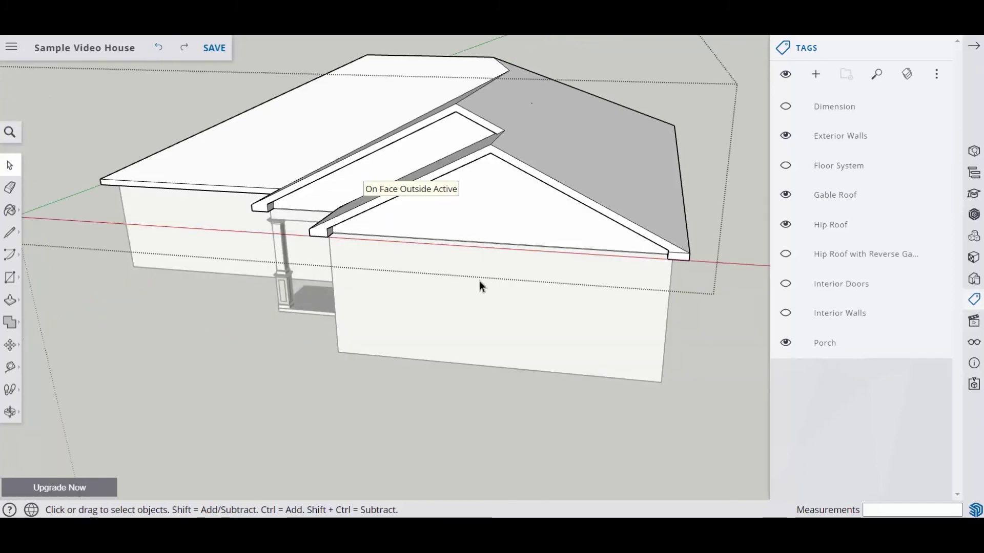
# Hide the bottom edge lines of the recessed front and middle gable faces
pyautogui.scroll(3, 477, 279)
pyautogui.moveTo(468, 272); pyautogui.dragTo(528, 287, button='middle')
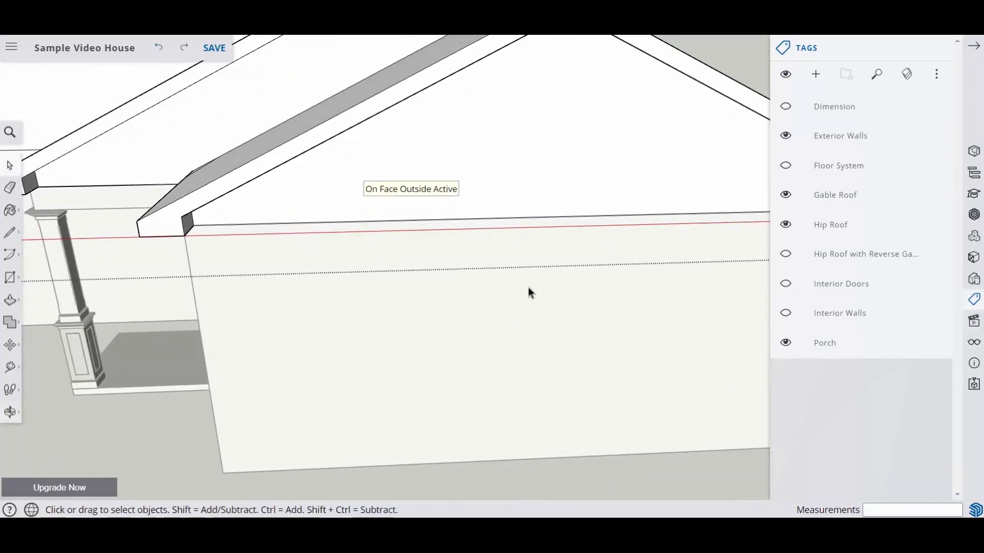
pyautogui.rightClick(497, 222)
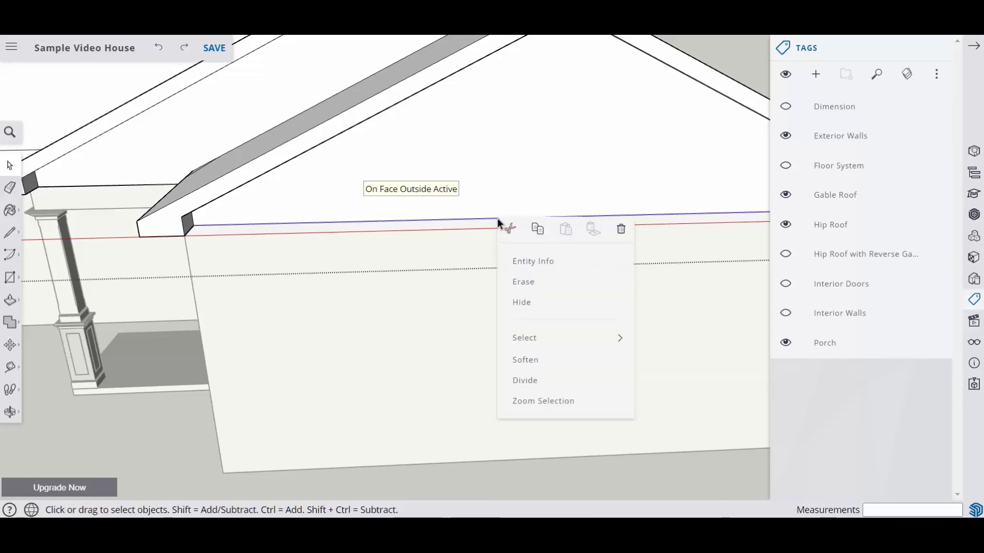
pyautogui.click(527, 307)
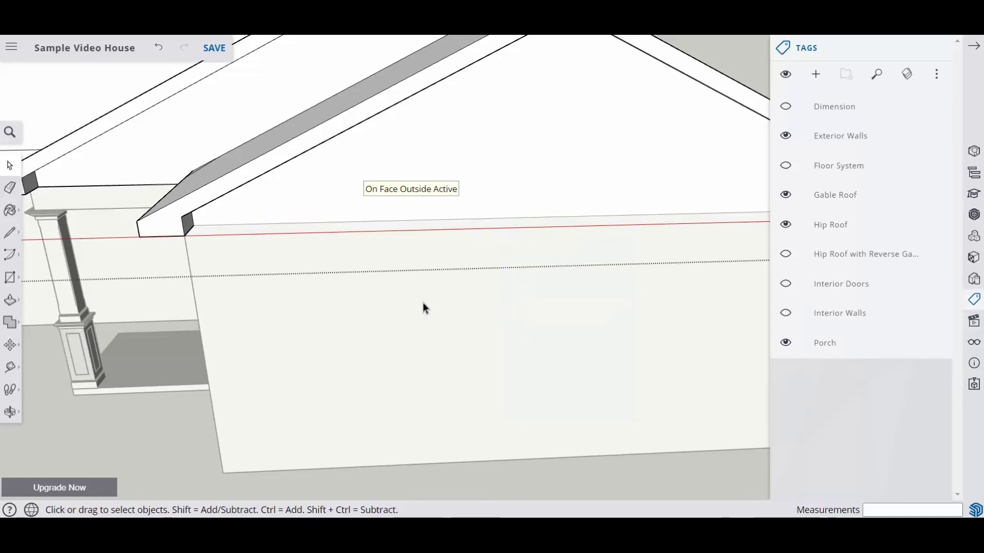
pyautogui.scroll(-5, 356, 285)
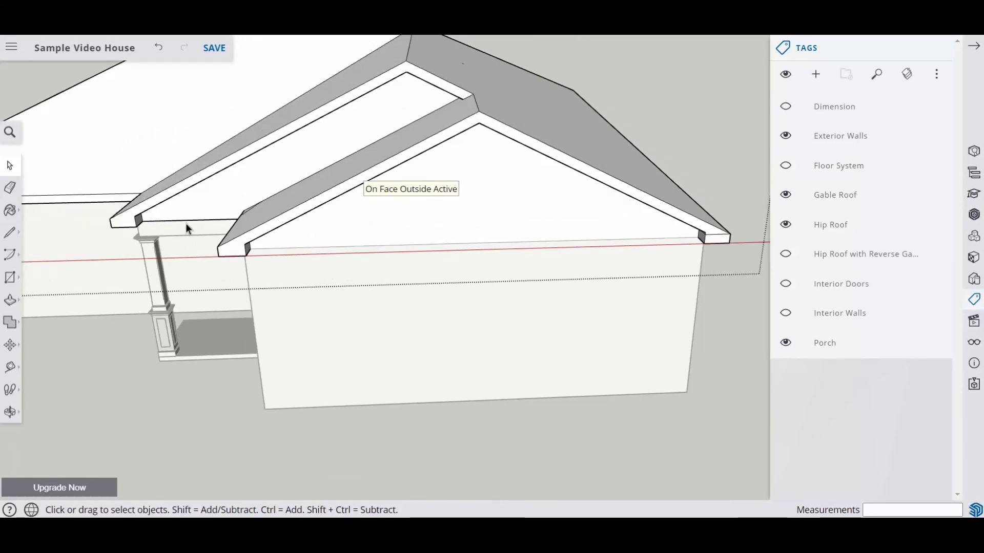
pyautogui.rightClick(186, 223)
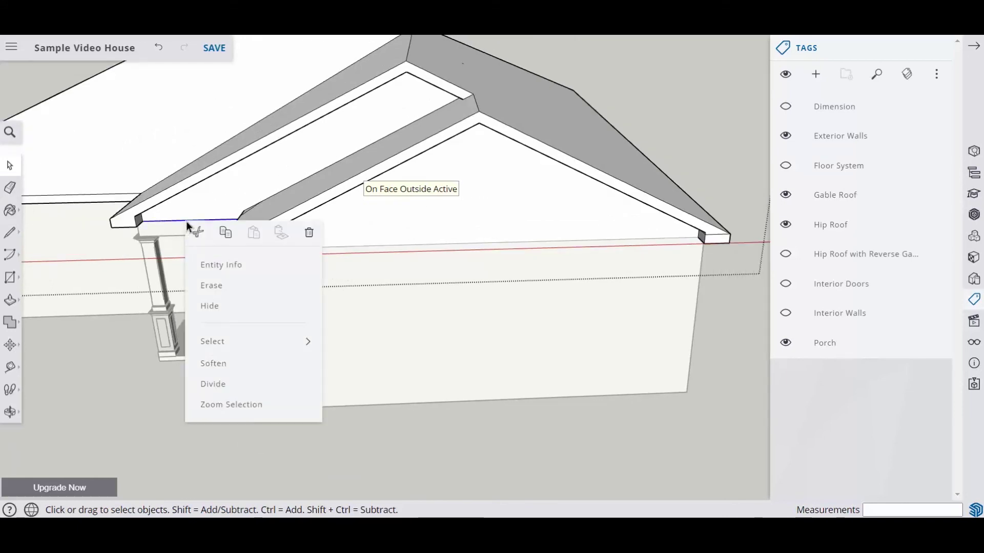
pyautogui.click(214, 306)
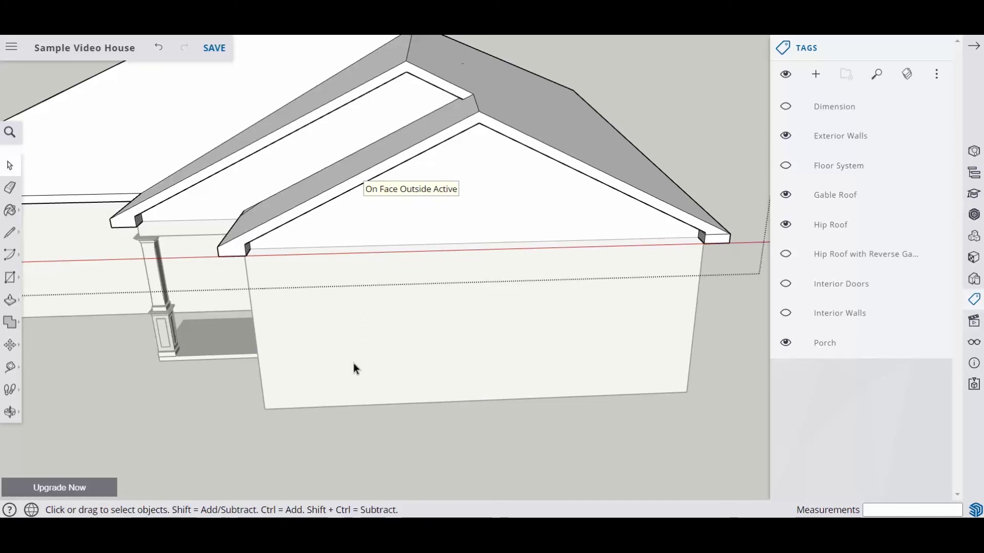
pyautogui.scroll(-6, 362, 415)
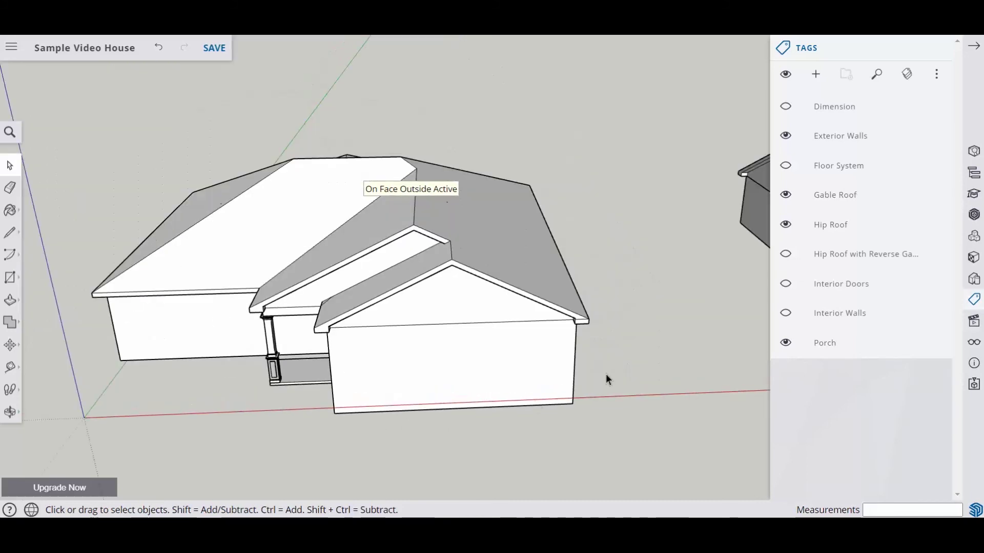
# Open the exterior walls group for editing
pyautogui.click(446, 370)
pyautogui.rightClick(446, 369)
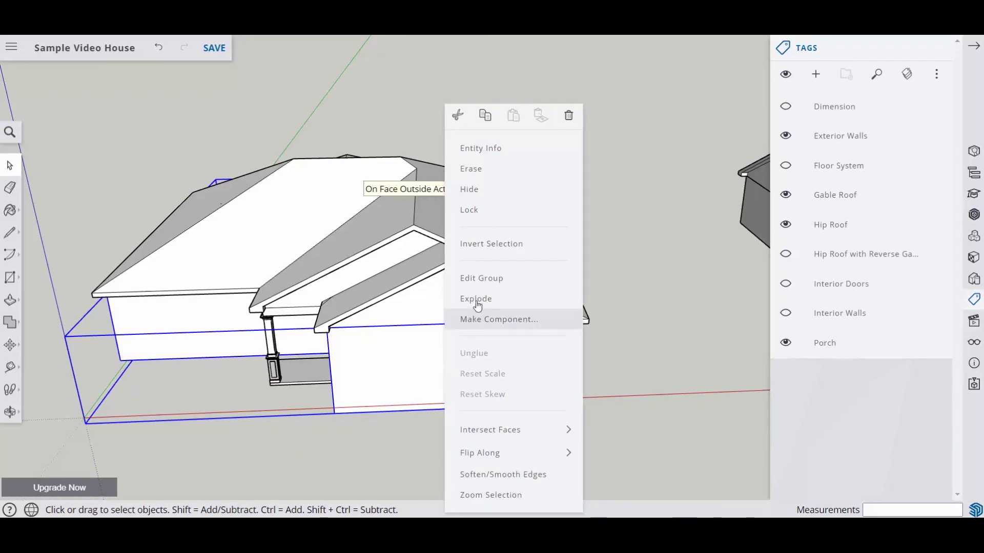
pyautogui.click(479, 279)
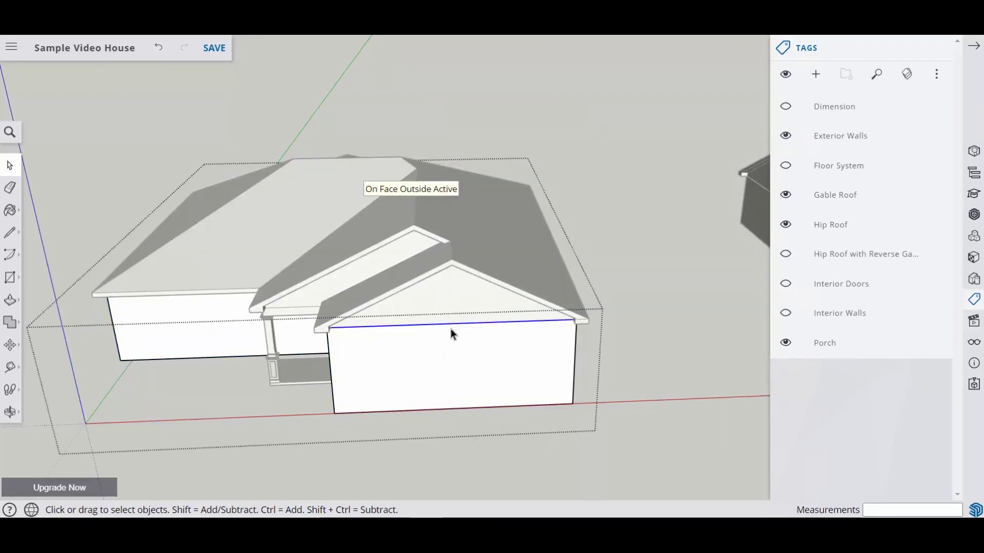
pyautogui.rightClick(451, 329)
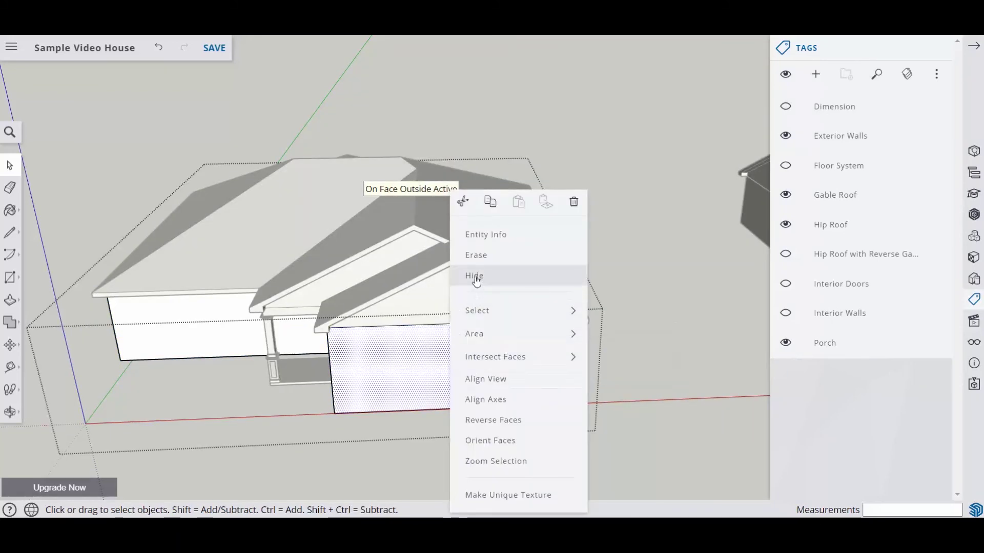
pyautogui.click(475, 278)
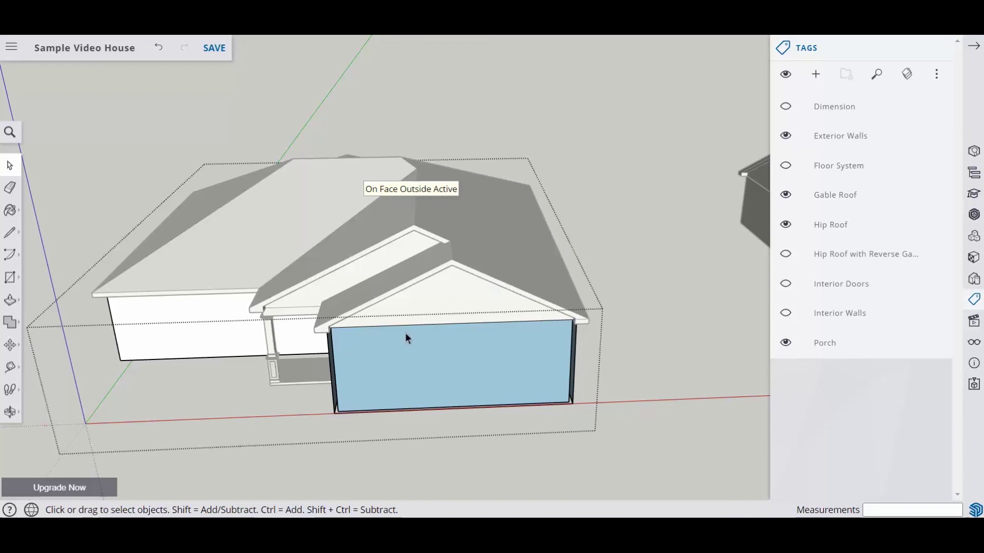
pyautogui.click(160, 48)
# Hide the front wall's top edge line beneath the front gable
pyautogui.scroll(8, 432, 311)
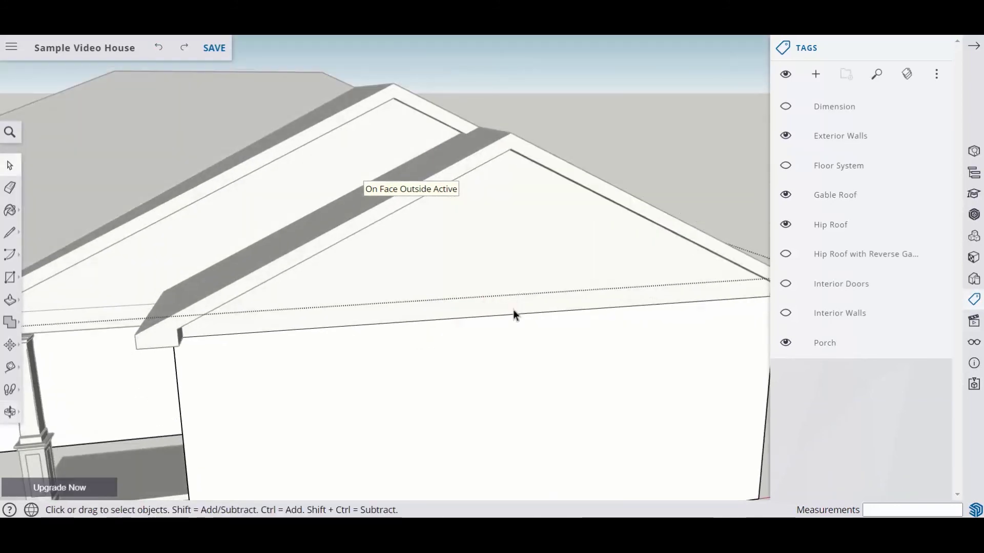
pyautogui.click(514, 316)
pyautogui.rightClick(514, 316)
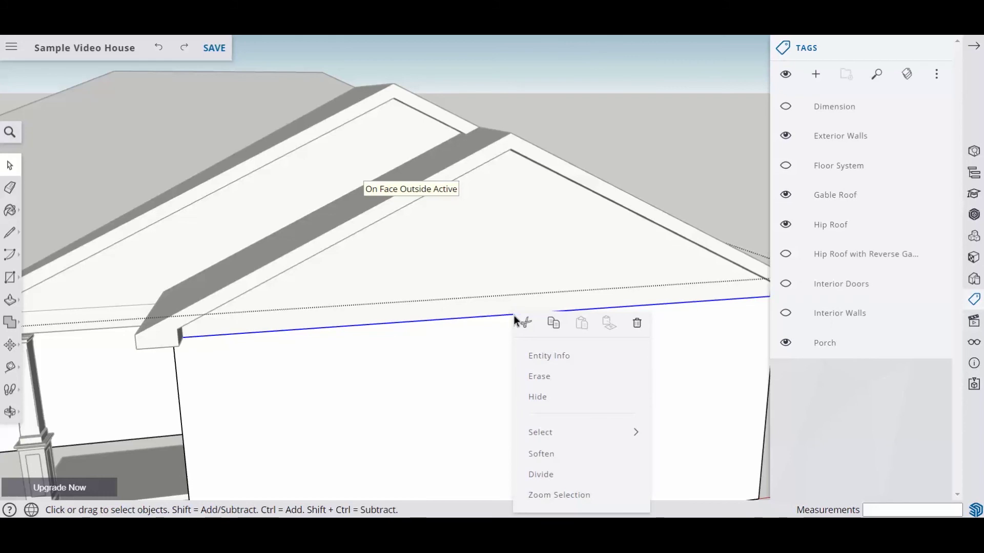
pyautogui.click(545, 402)
pyautogui.scroll(-3, 414, 368)
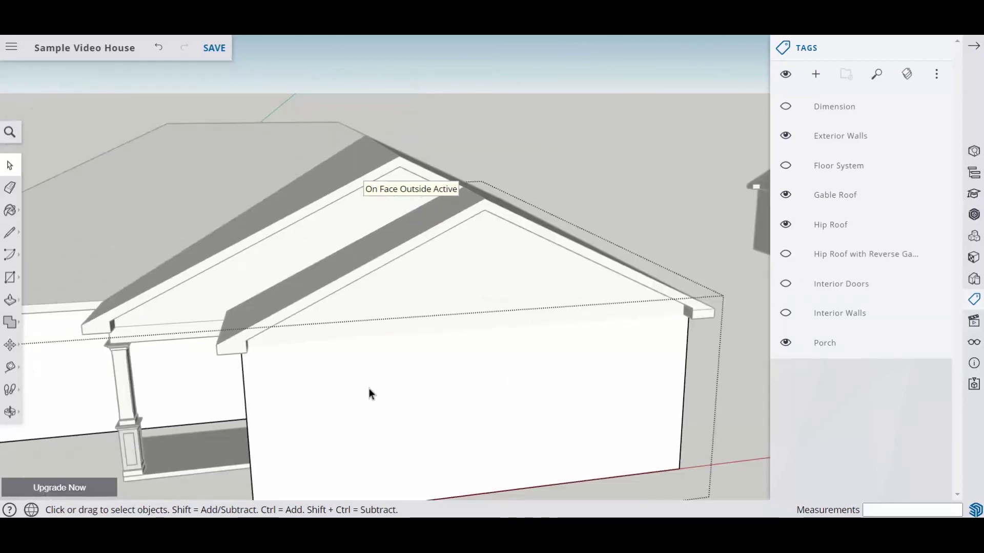
# Try to select the seam line beneath the middle gable, and close the exterior walls group
pyautogui.scroll(4, 153, 338)
pyautogui.scroll(2, 210, 304)
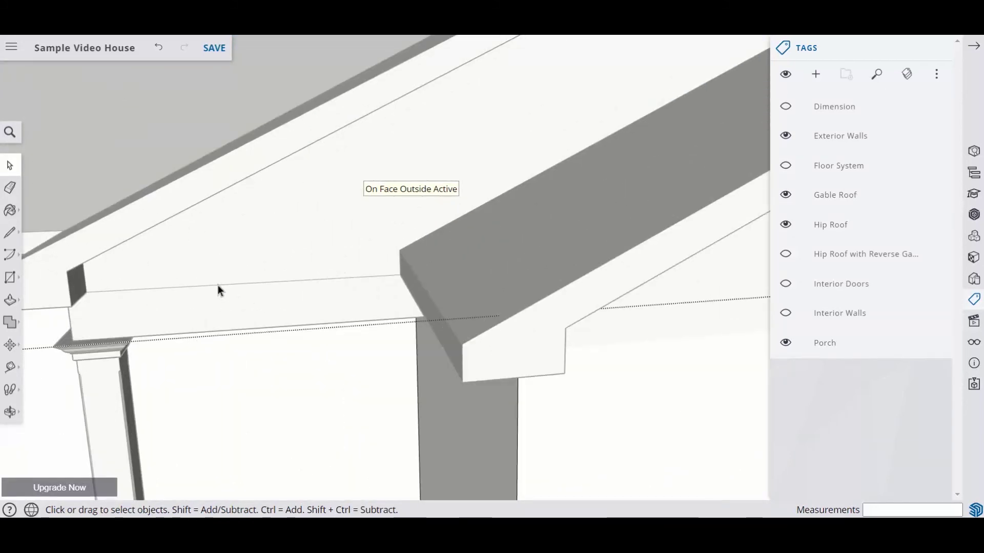
pyautogui.click(218, 288)
pyautogui.scroll(-5, 219, 291)
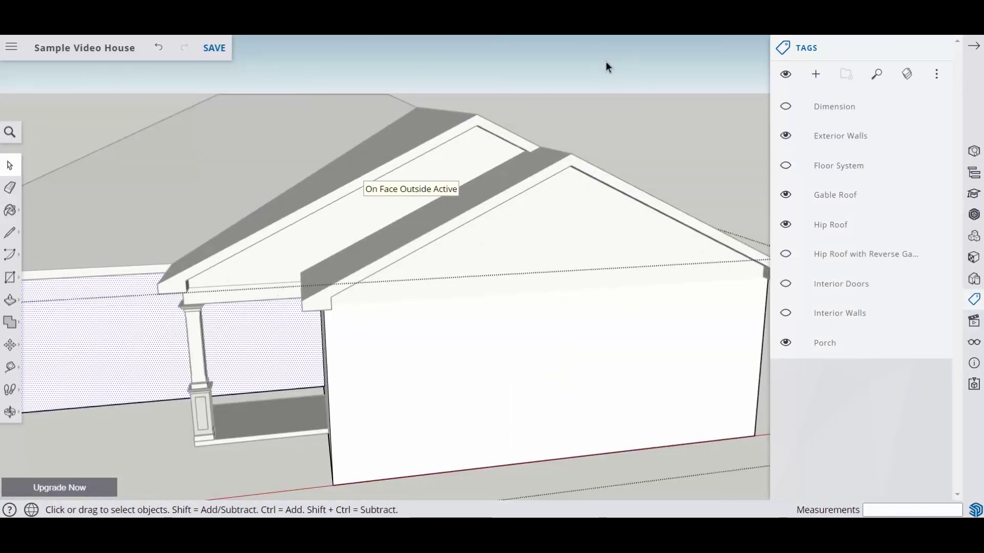
pyautogui.click(607, 67)
# Open the porch group and the group nested inside it for editing
pyautogui.click(211, 304)
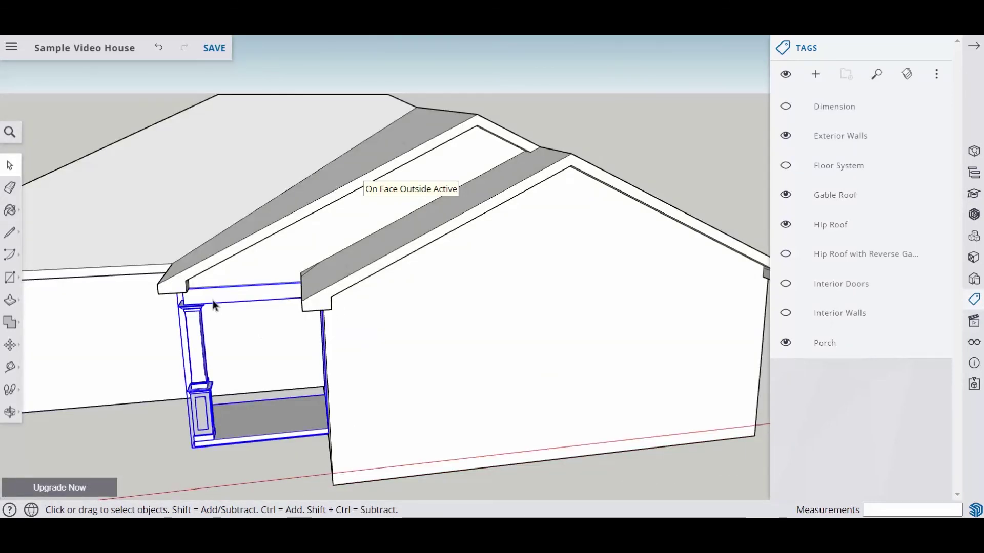
pyautogui.rightClick(213, 306)
pyautogui.click(248, 279)
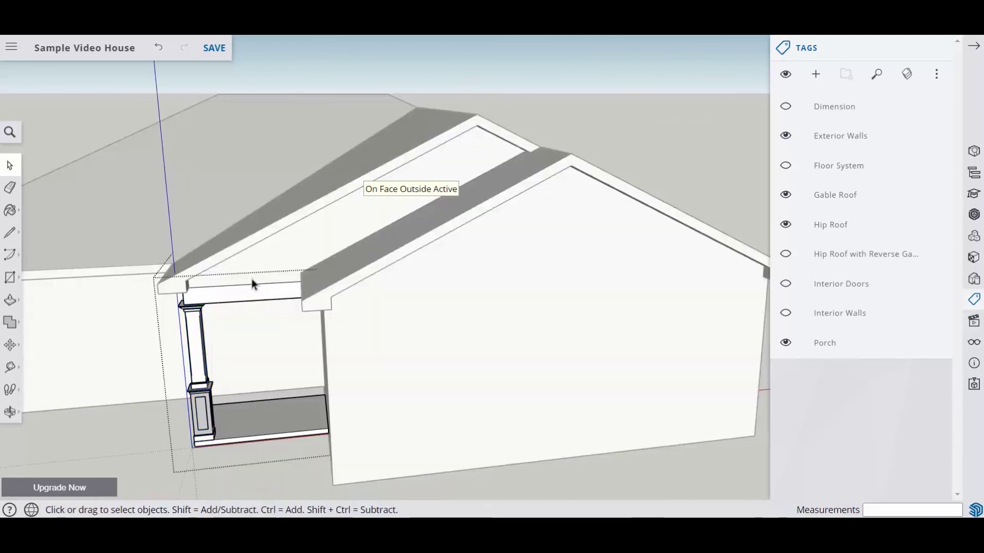
pyautogui.scroll(4, 261, 286)
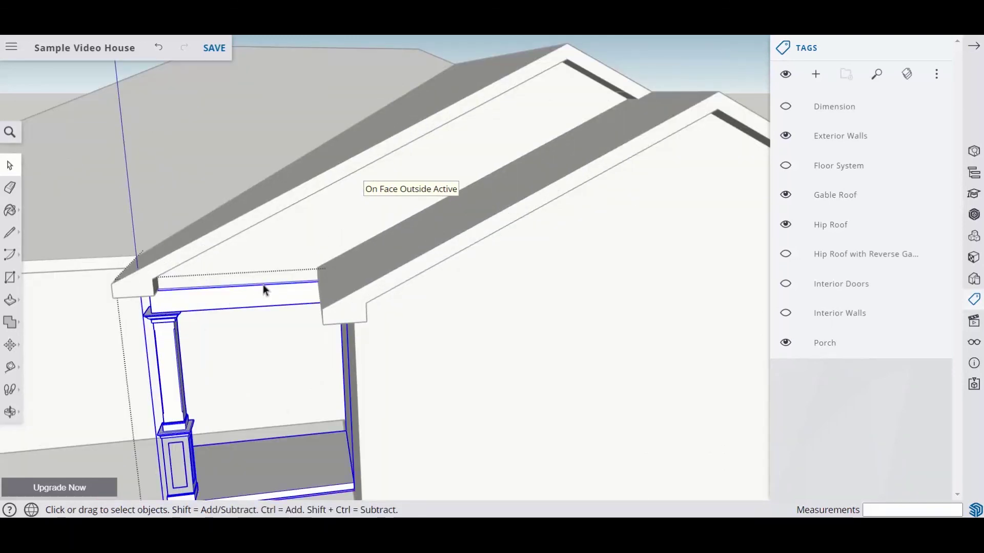
pyautogui.scroll(4, 224, 309)
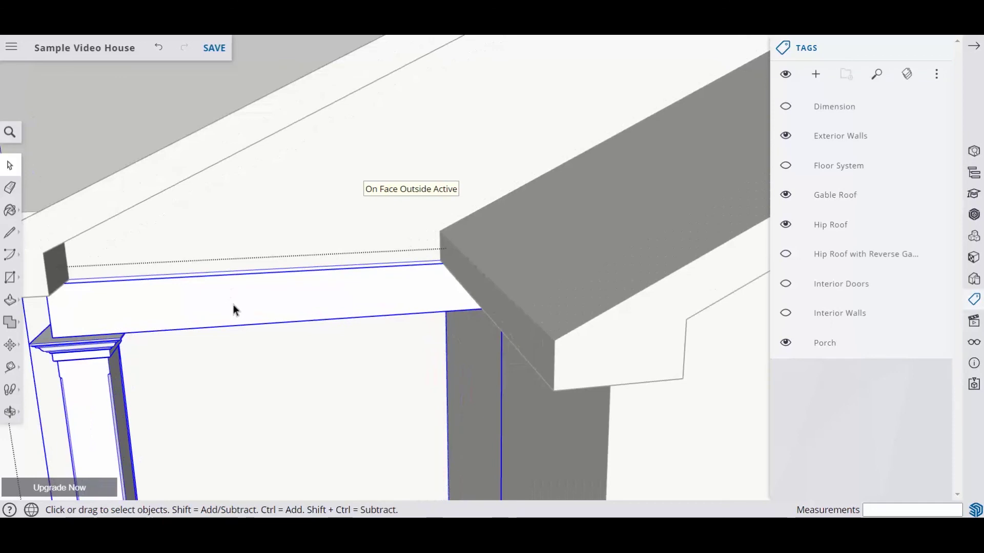
pyautogui.rightClick(190, 320)
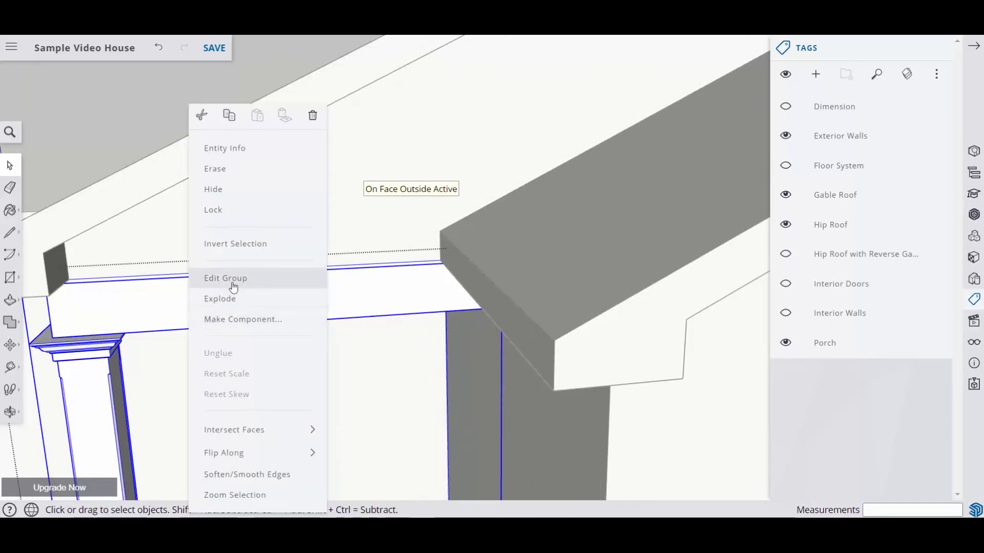
pyautogui.click(263, 280)
# Hide the porch beam's top edge line beneath the middle gable and close the porch group
pyautogui.click(280, 269)
pyautogui.rightClick(280, 269)
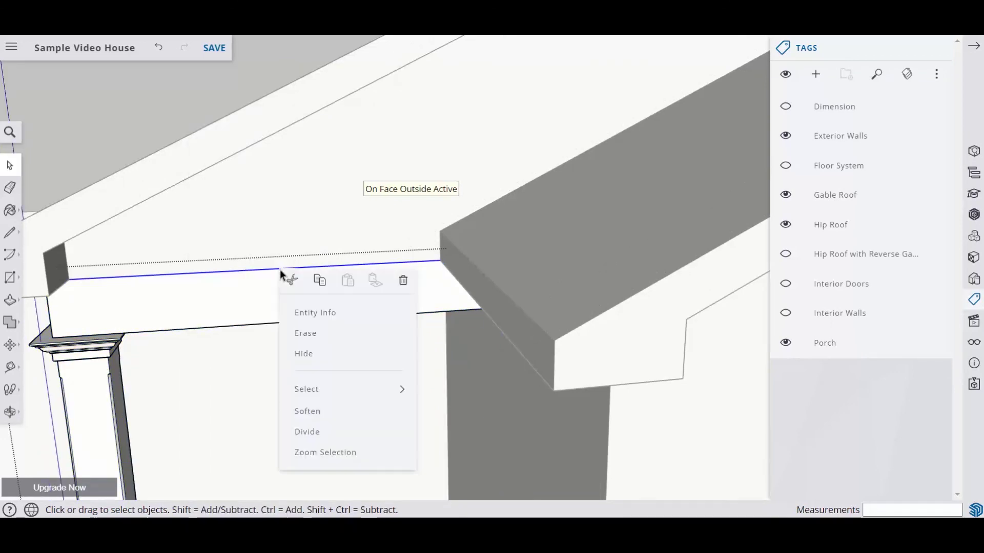
pyautogui.click(305, 354)
pyautogui.scroll(-6, 310, 322)
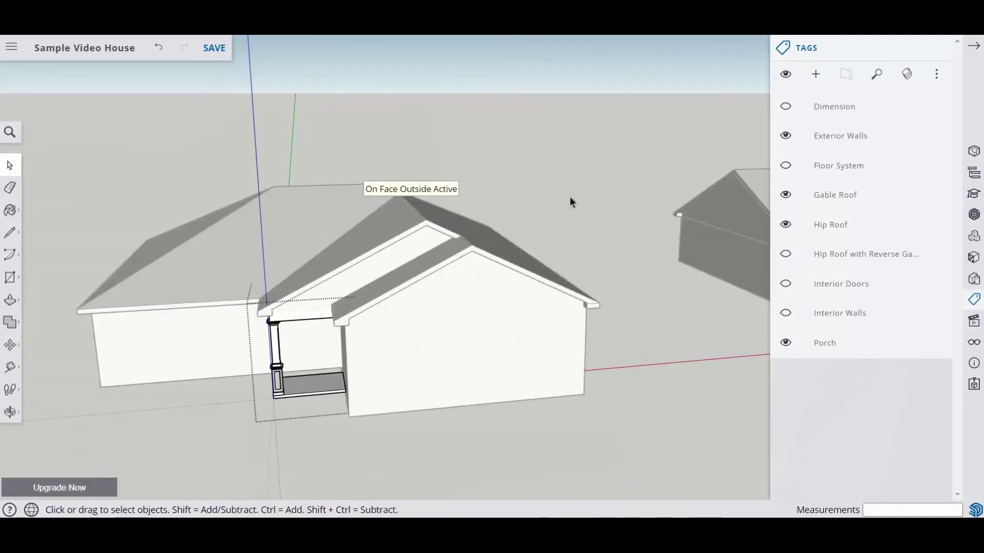
pyautogui.click(134, 217)
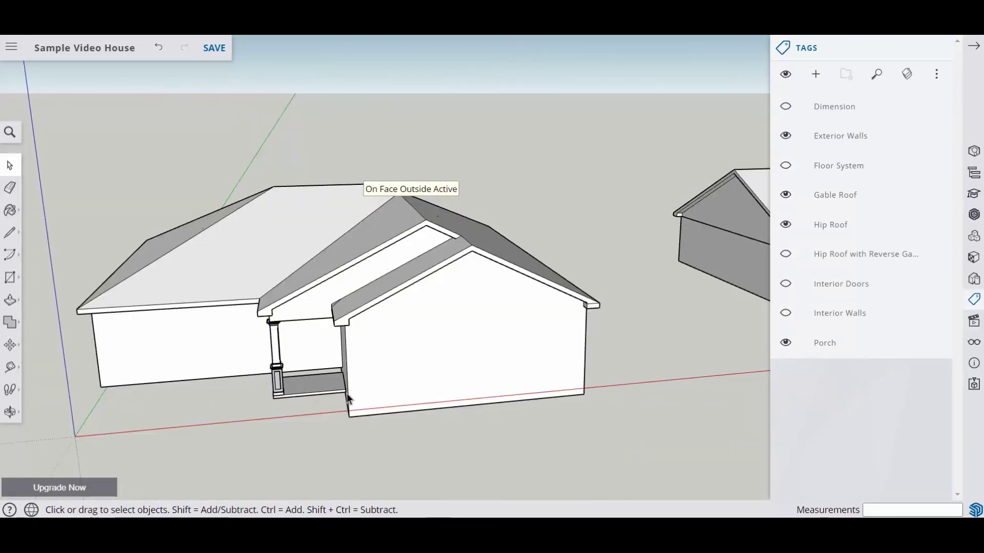
pyautogui.scroll(-2, 348, 399)
pyautogui.moveTo(447, 395); pyautogui.dragTo(386, 381, button='middle')
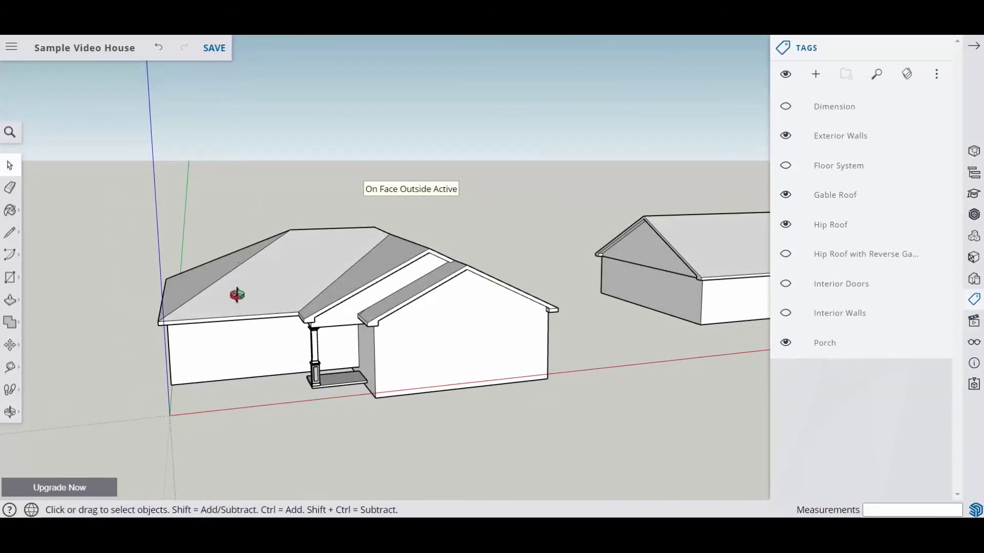
pyautogui.moveTo(236, 295); pyautogui.dragTo(372, 353, button='middle')
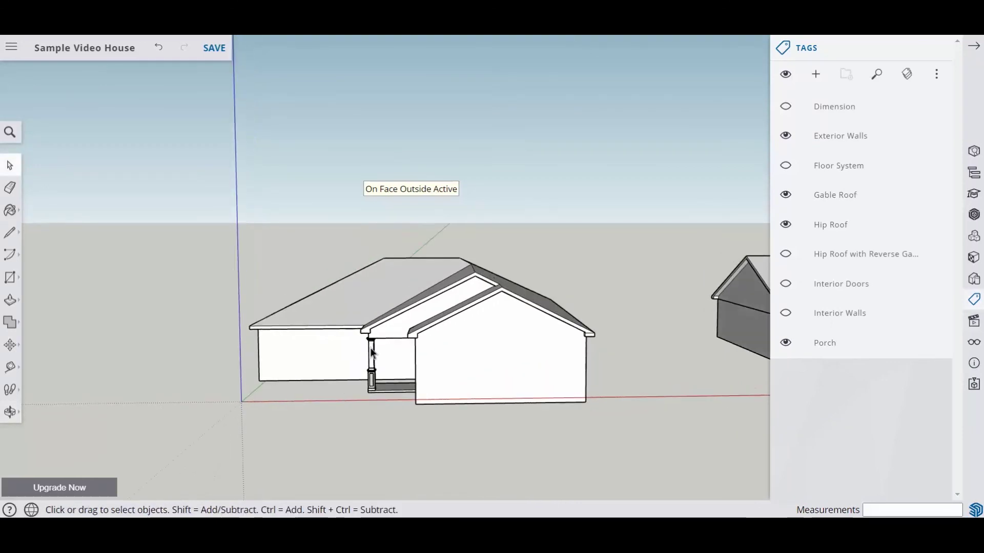